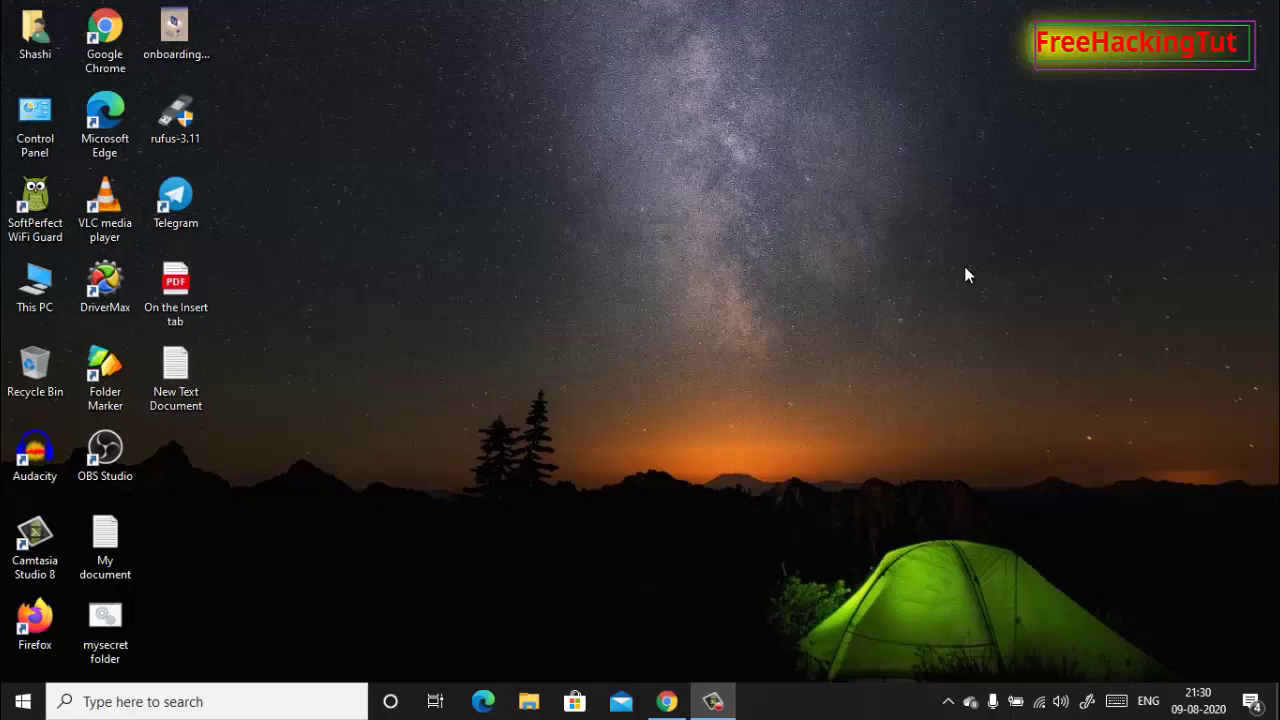
{"action": "double_click", "coordinate": [35, 285]}
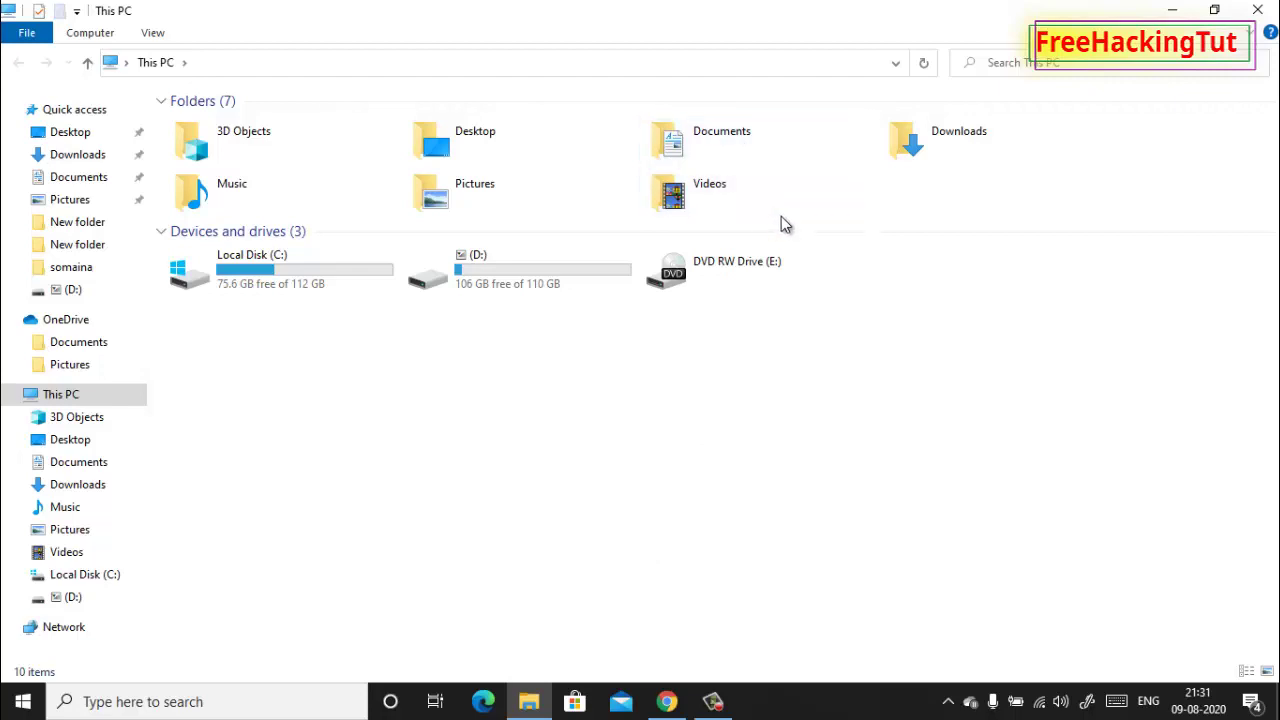
{"action": "mouse_move", "coordinate": [698, 139]}
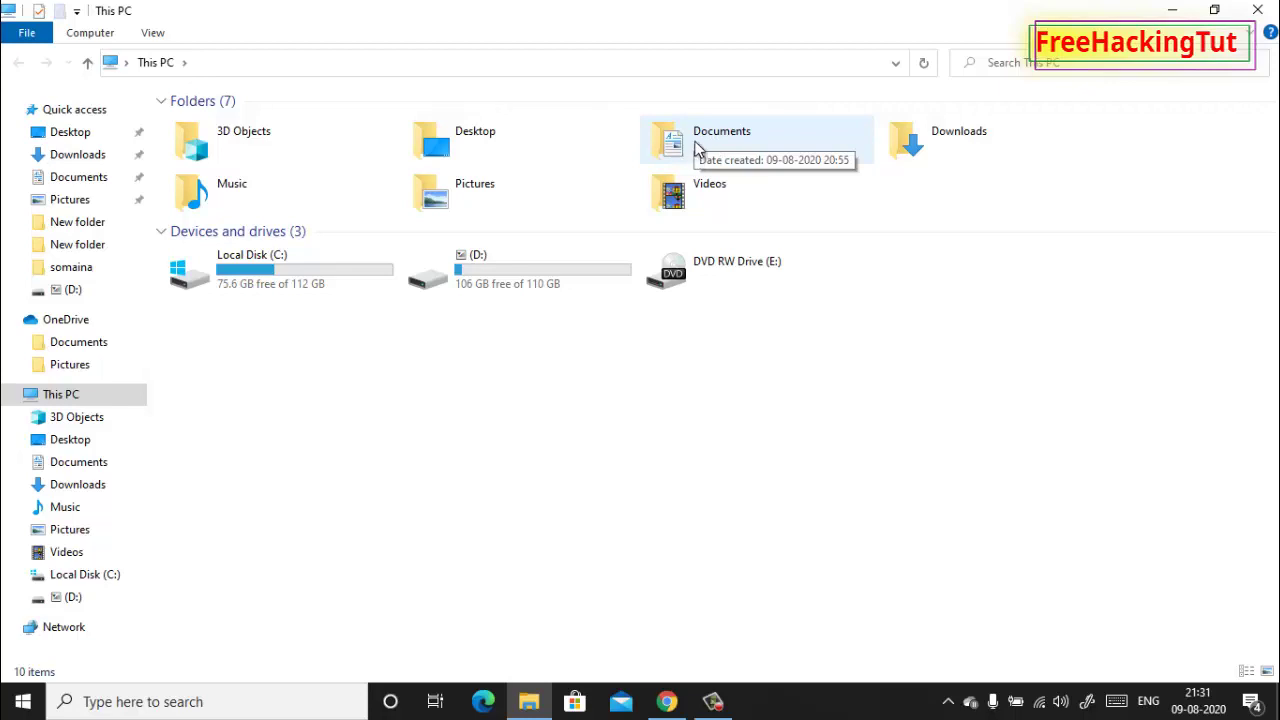
Change the Documents folder's location from drive C: to D:, creating the new folder and moving all its files
{"action": "right_click", "coordinate": [699, 147]}
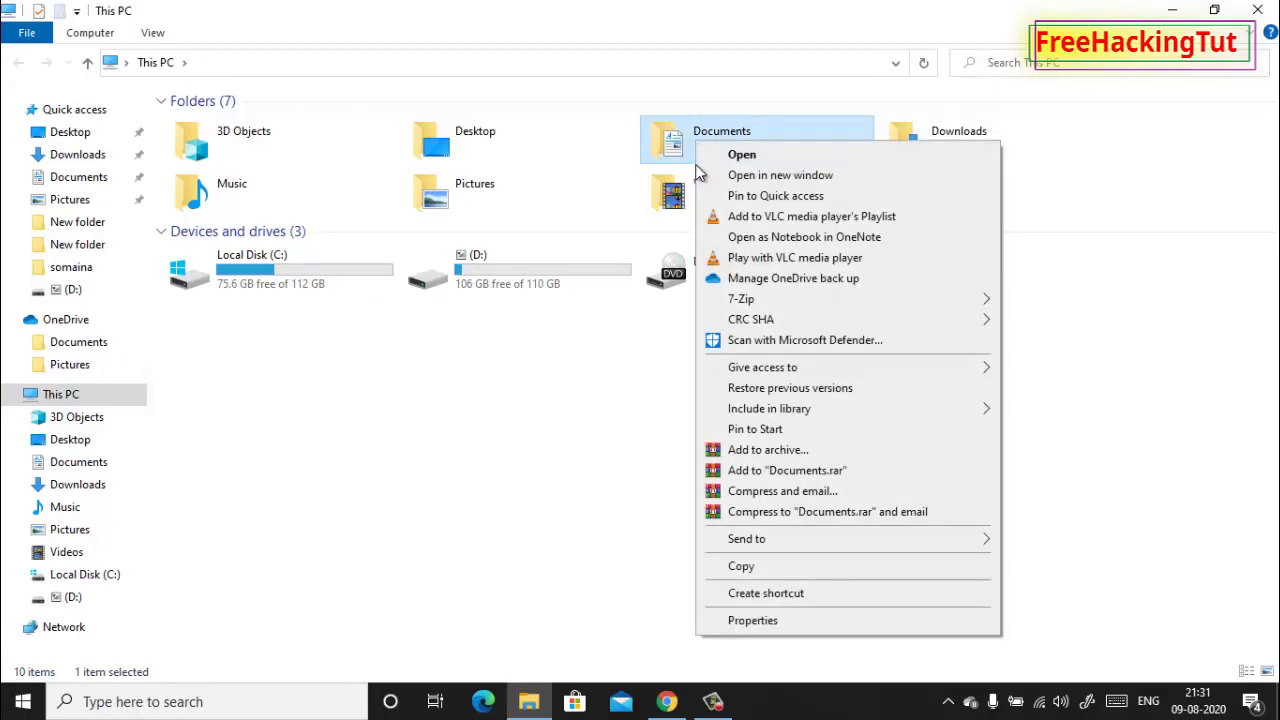
{"action": "left_click", "coordinate": [745, 622]}
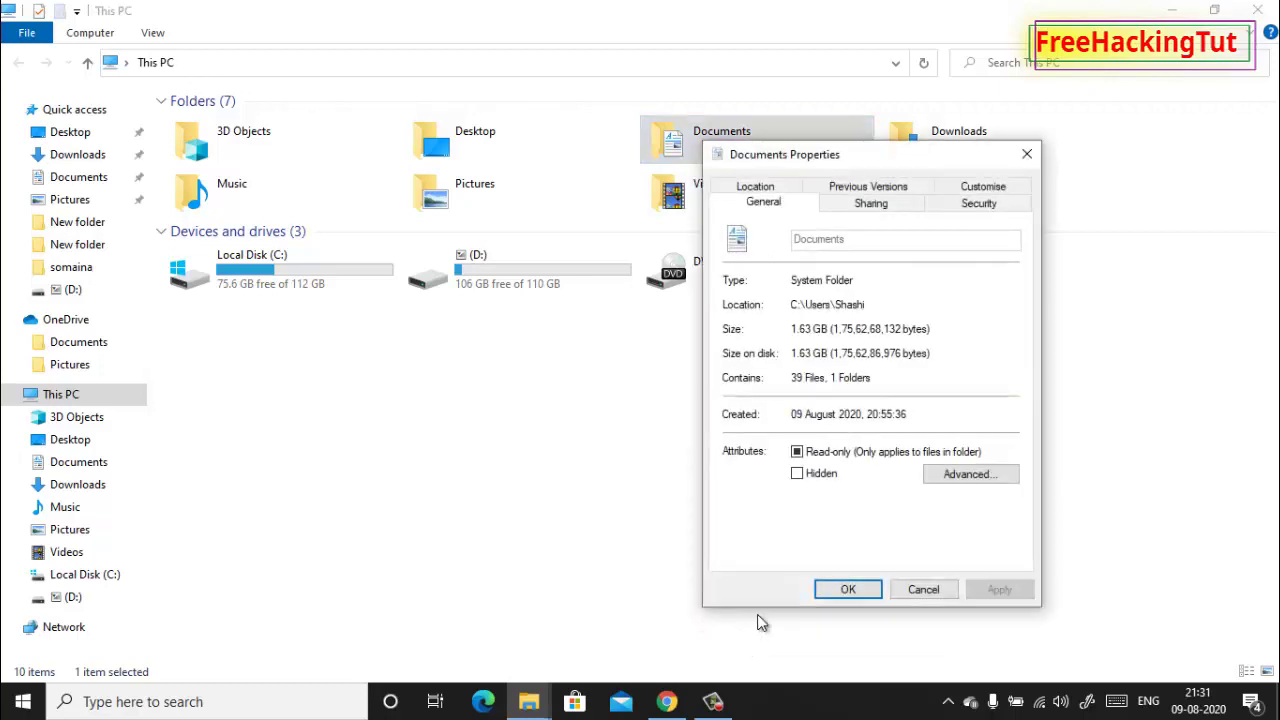
{"action": "left_click", "coordinate": [756, 190]}
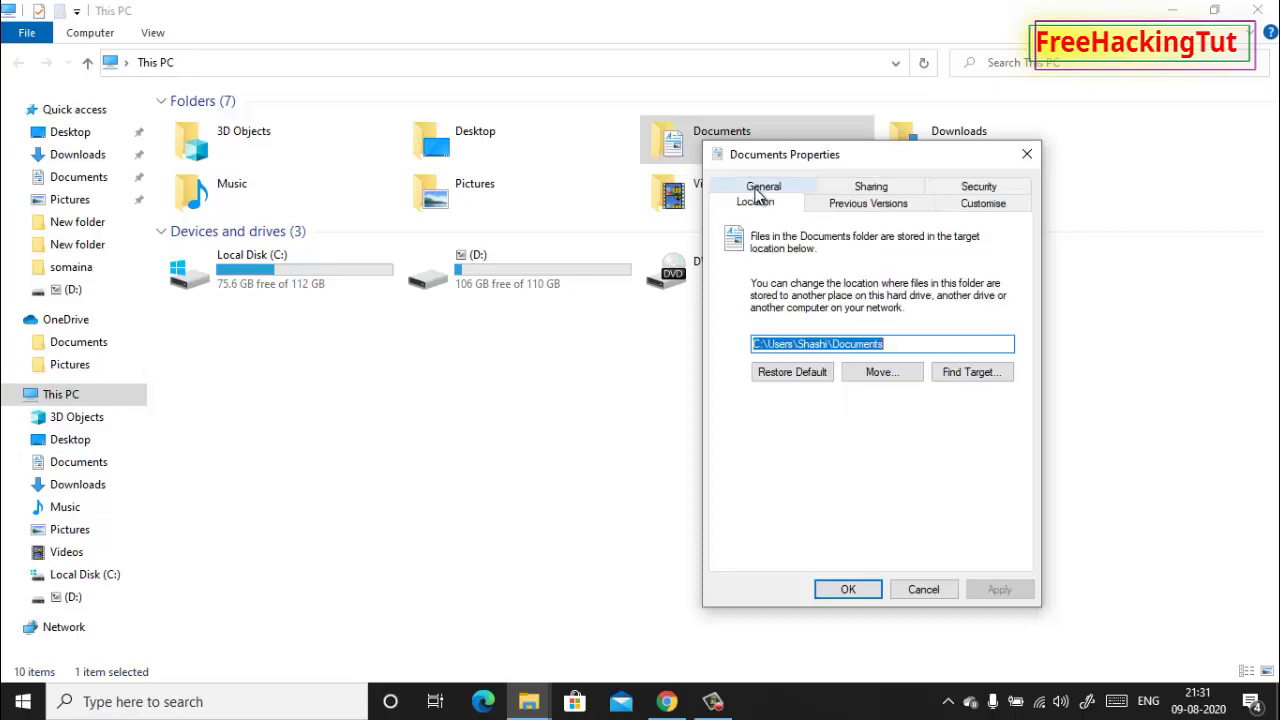
{"action": "left_click_drag", "start_coordinate": [757, 153], "coordinate": [950, 140]}
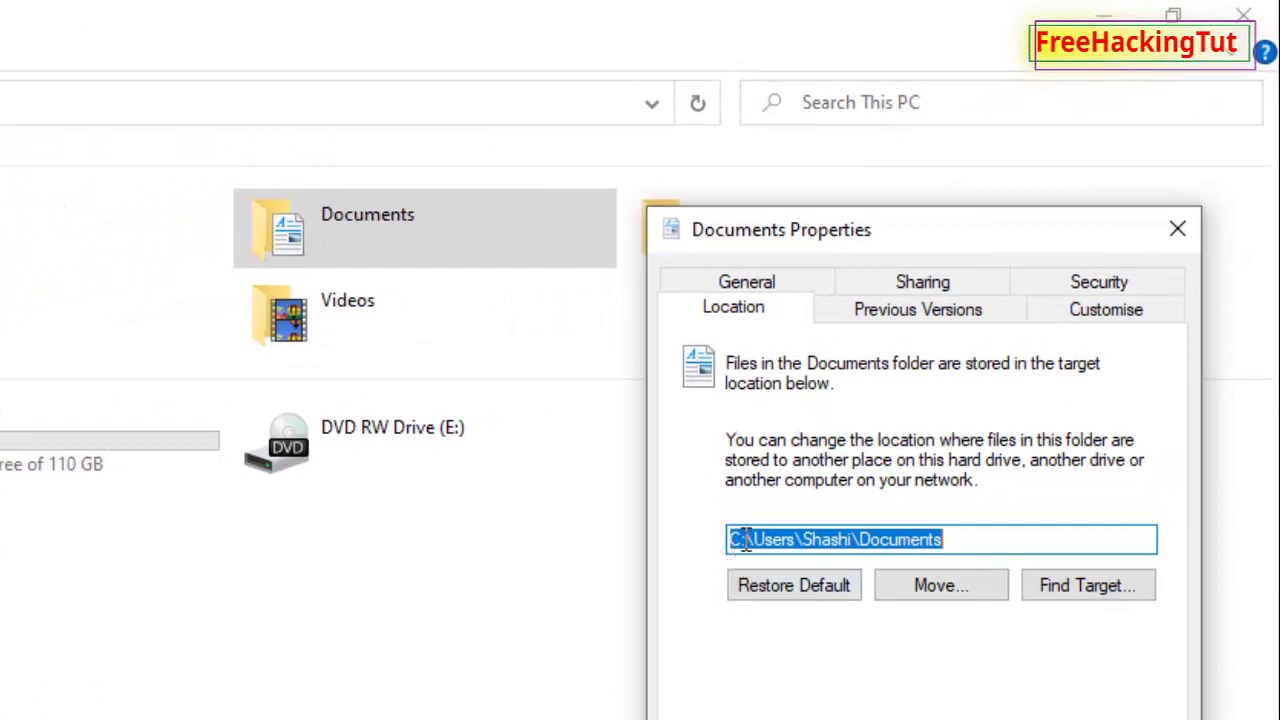
{"action": "left_click", "coordinate": [745, 540]}
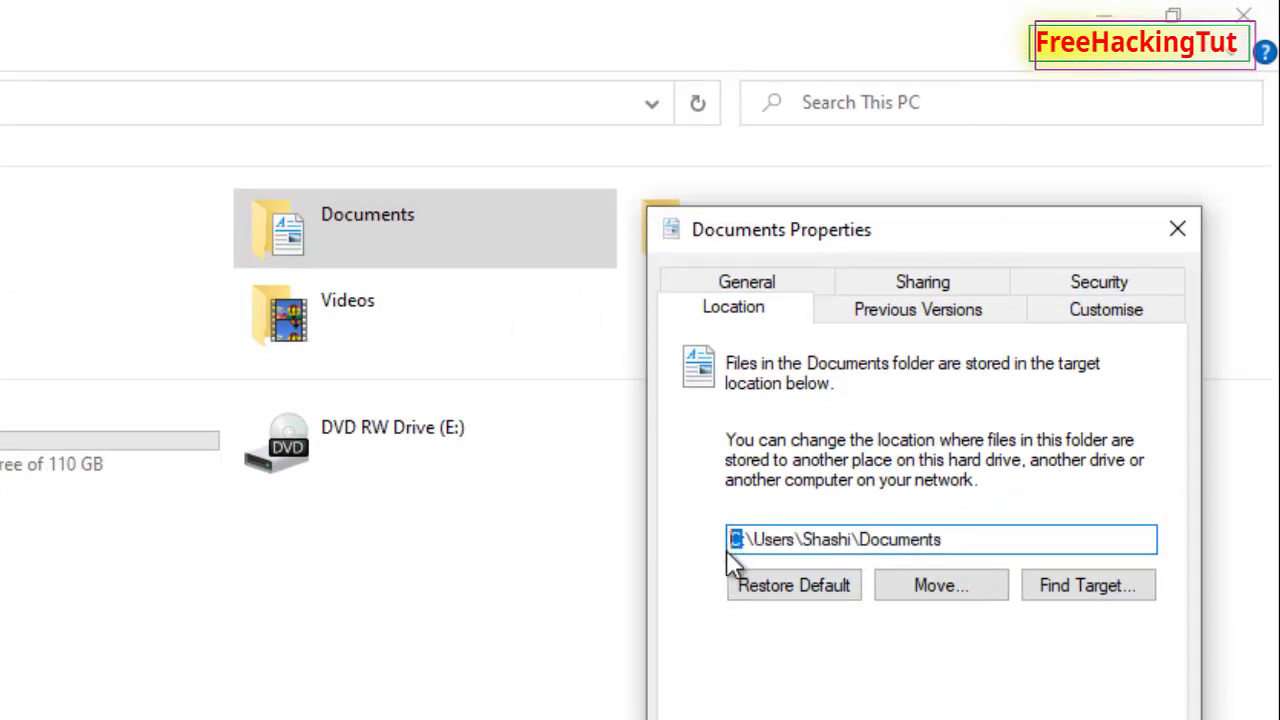
{"action": "type", "text": "D:"}
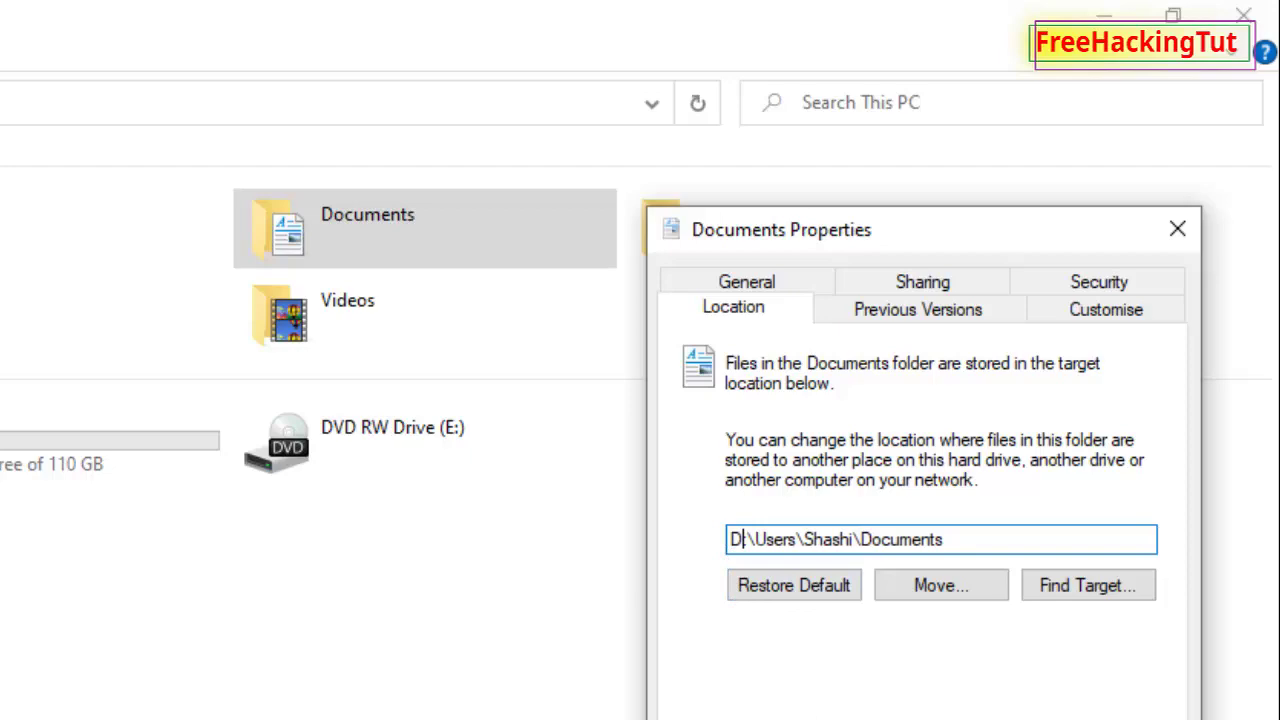
{"action": "key", "text": "Return"}
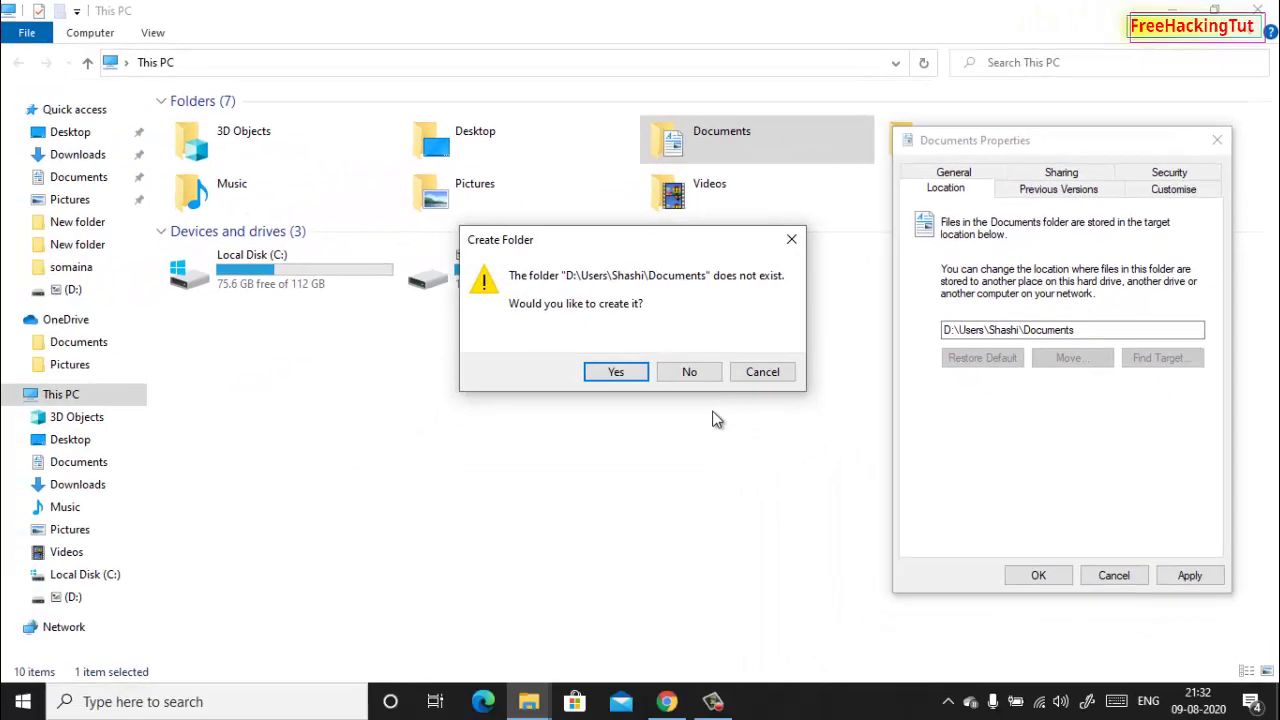
{"action": "left_click", "coordinate": [630, 376]}
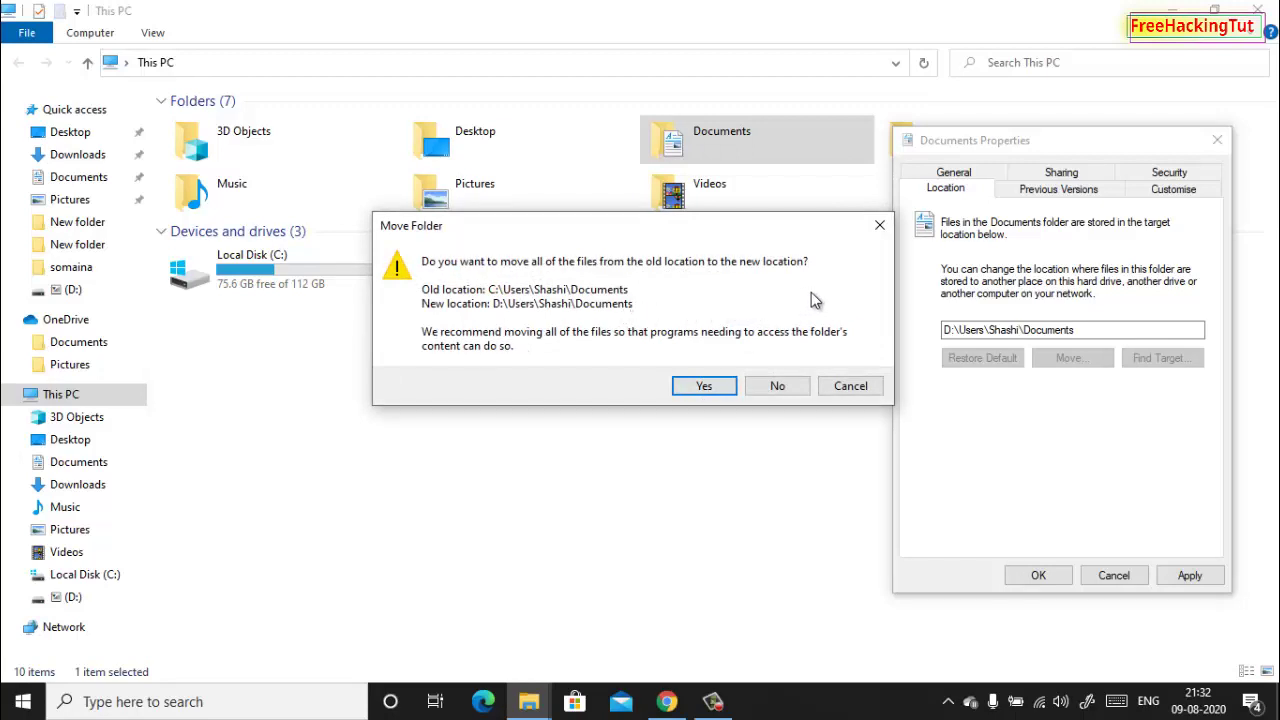
{"action": "left_click", "coordinate": [705, 387]}
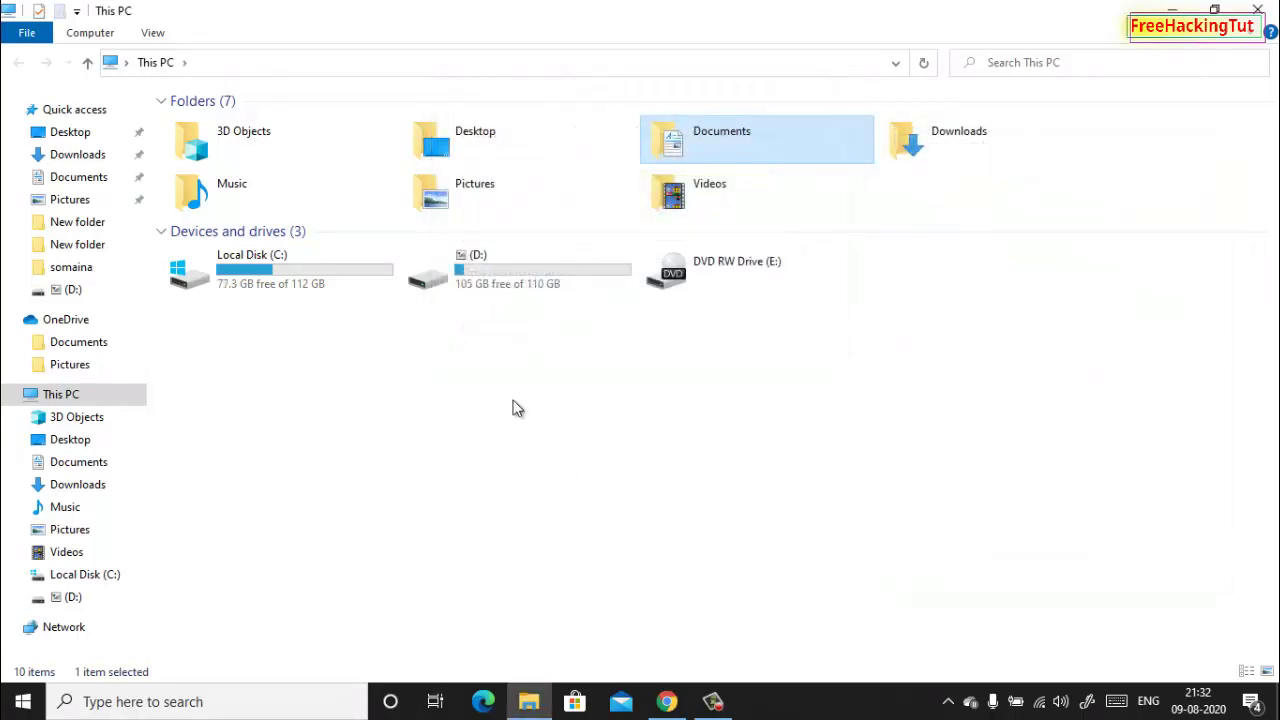
{"action": "double_click", "coordinate": [520, 280]}
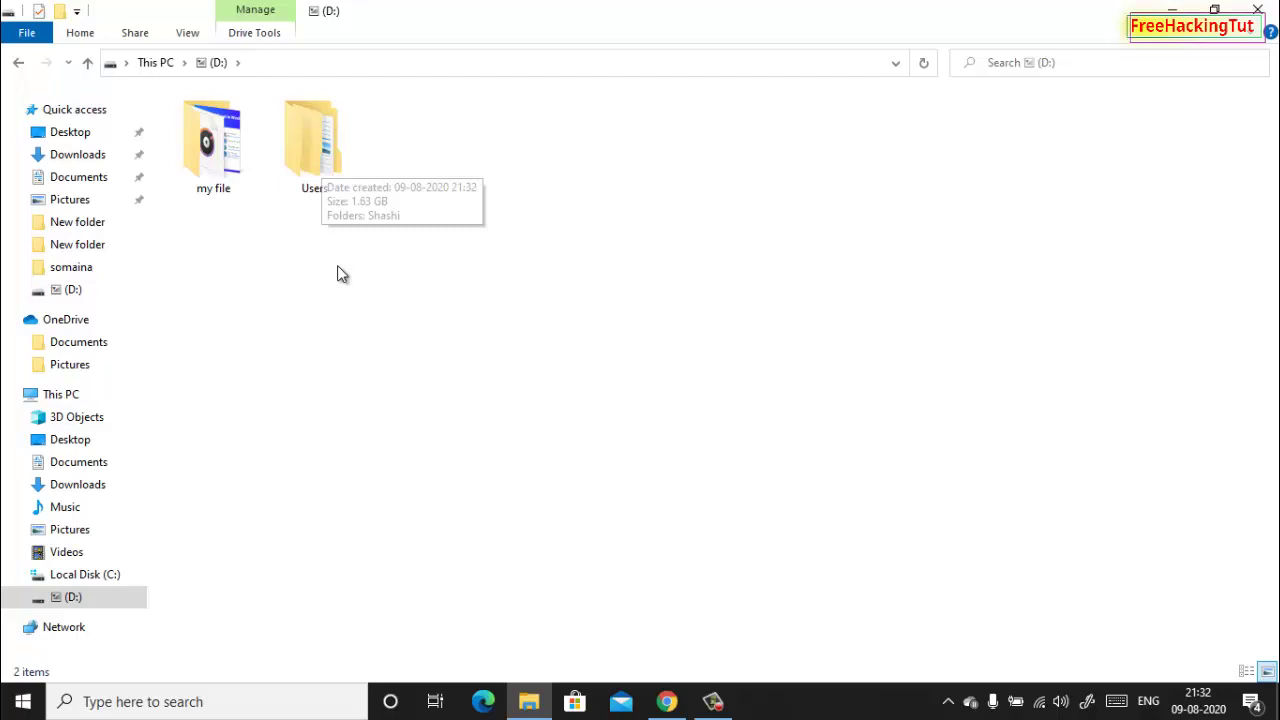
{"action": "left_click", "coordinate": [307, 135]}
{"action": "double_click", "coordinate": [307, 130]}
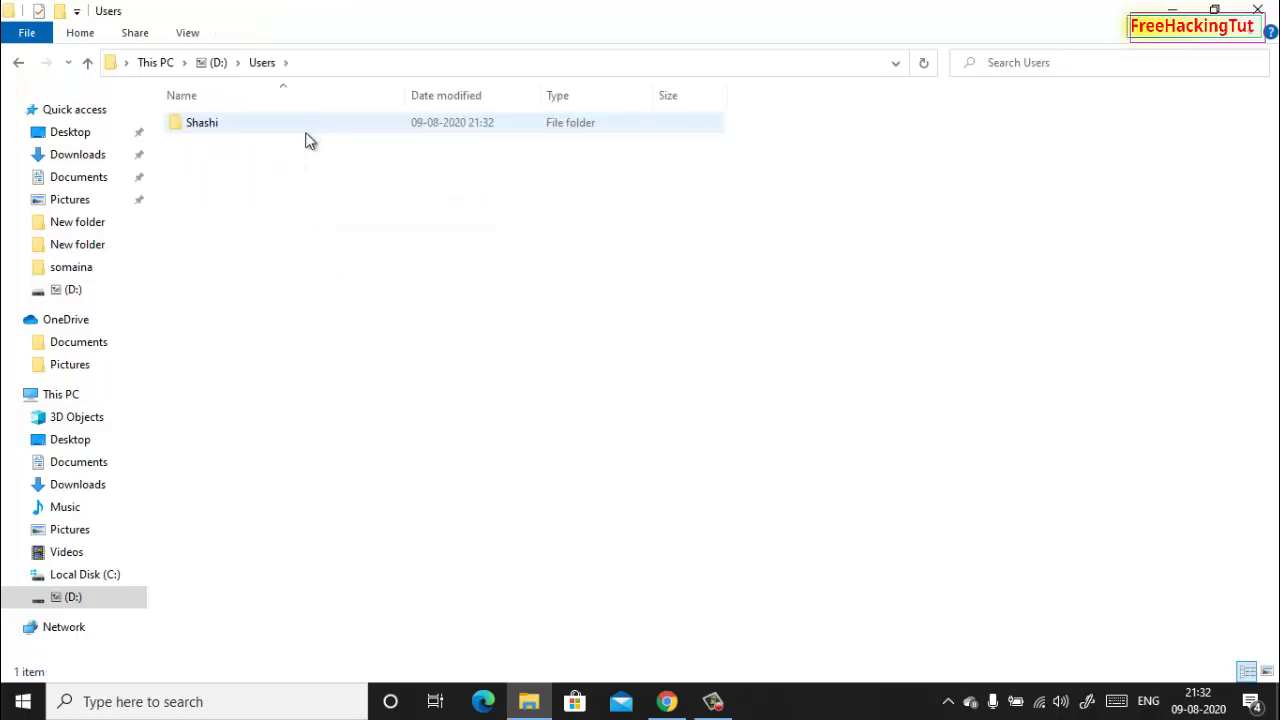
{"action": "left_click", "coordinate": [220, 124]}
{"action": "double_click", "coordinate": [220, 124]}
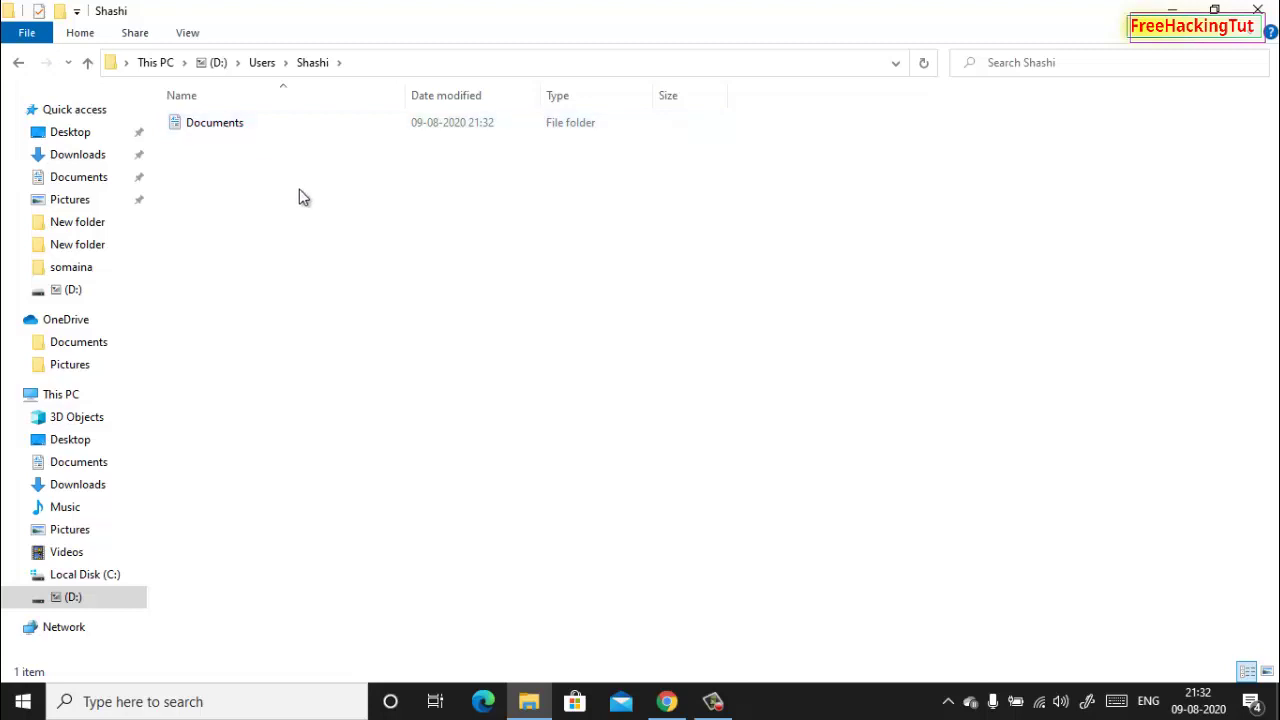
{"action": "double_click", "coordinate": [211, 125]}
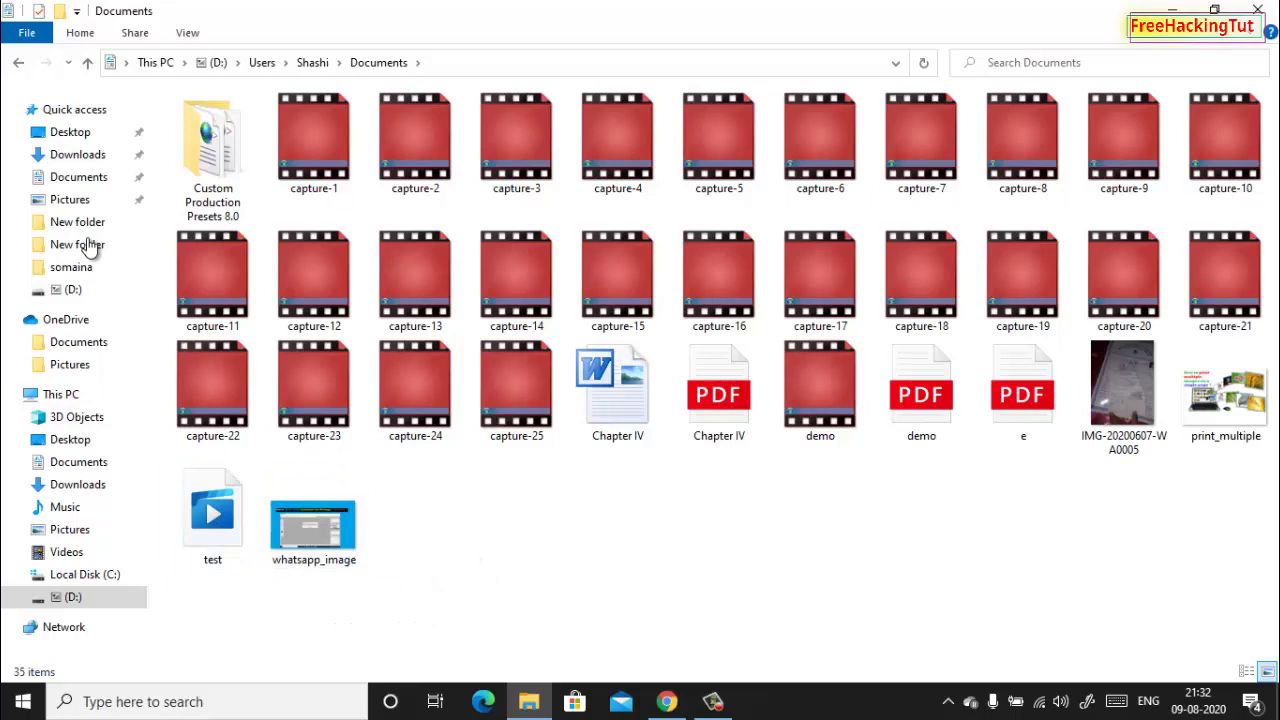
{"action": "left_click", "coordinate": [14, 63]}
{"action": "left_click", "coordinate": [14, 63]}
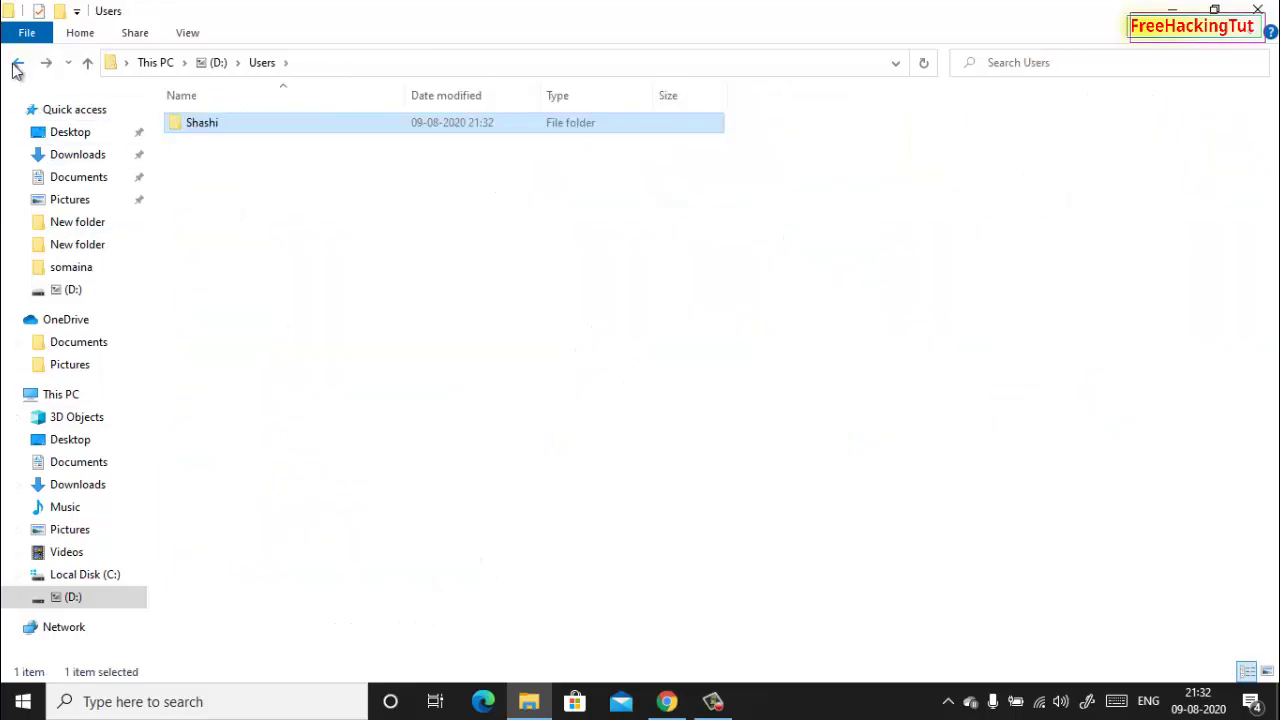
{"action": "left_click", "coordinate": [16, 65]}
{"action": "left_click", "coordinate": [16, 64]}
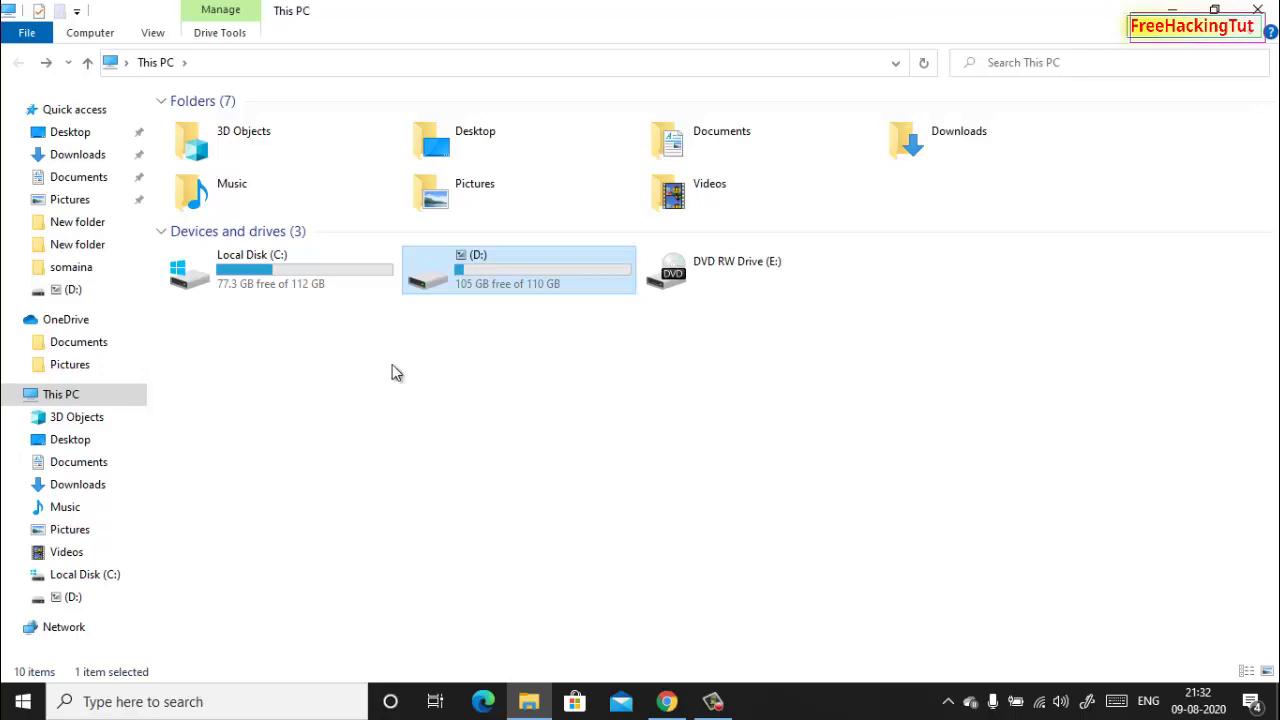
Switch the Desktop folder's location from C to D, creating the folder and moving its 10 items
{"action": "right_click", "coordinate": [471, 148]}
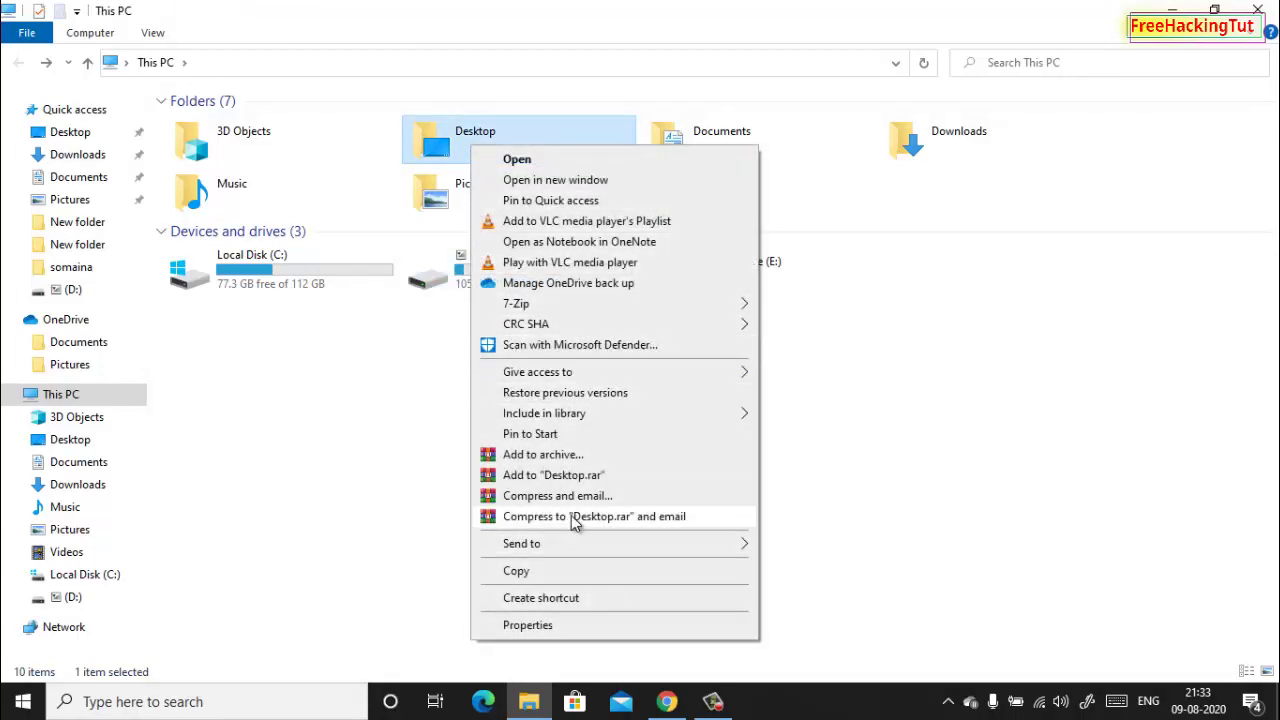
{"action": "left_click", "coordinate": [560, 627]}
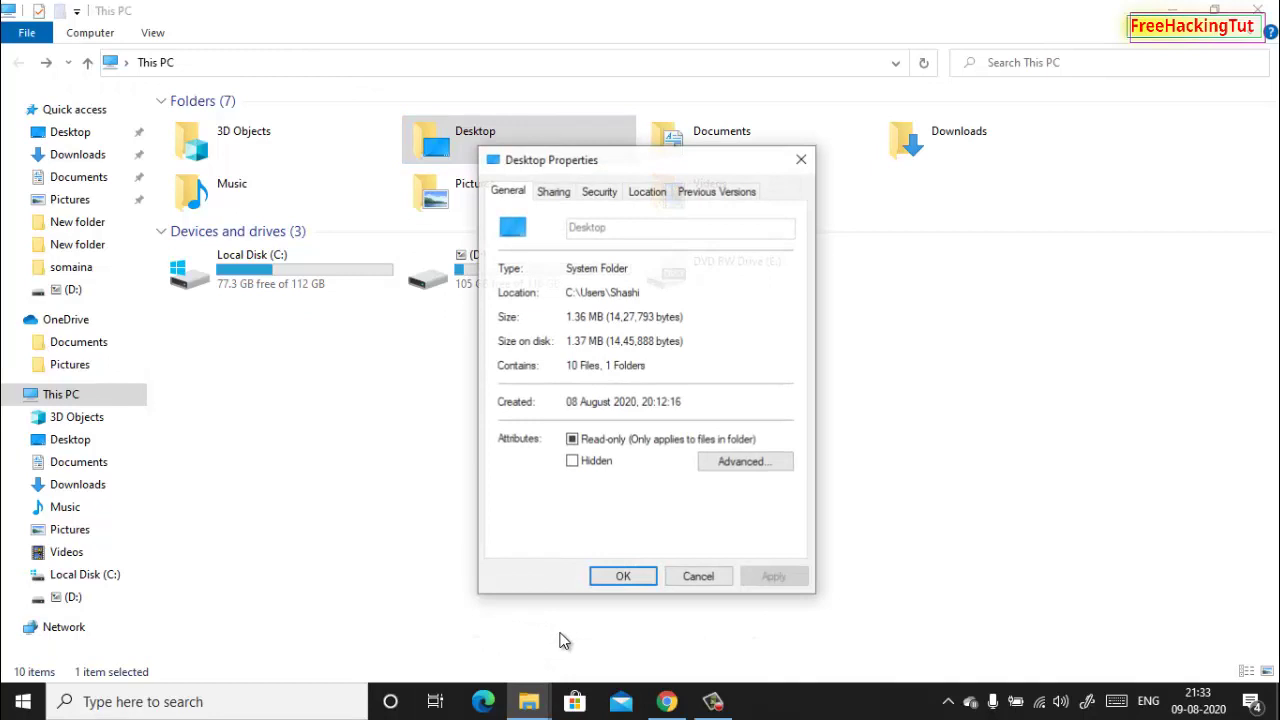
{"action": "left_click", "coordinate": [648, 191]}
{"action": "left_click", "coordinate": [540, 328]}
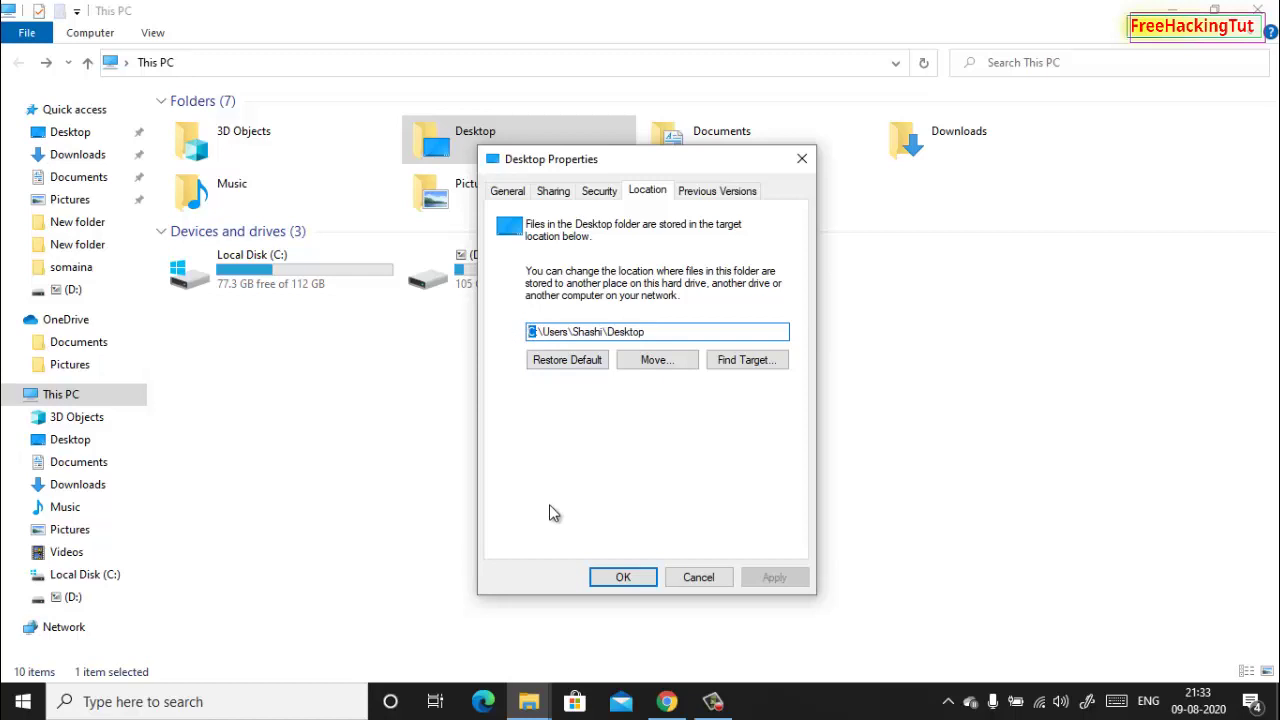
{"action": "type", "text": "D"}
{"action": "left_click", "coordinate": [623, 577]}
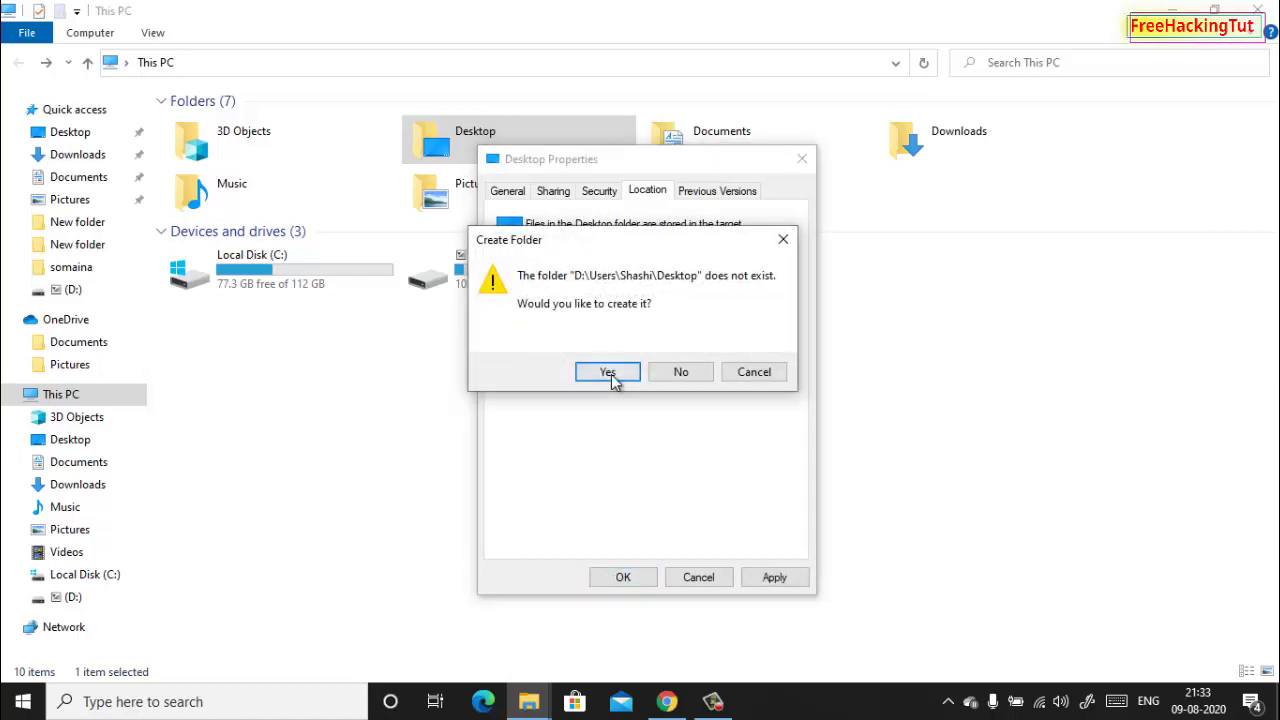
{"action": "left_click", "coordinate": [609, 374]}
{"action": "left_click", "coordinate": [705, 387]}
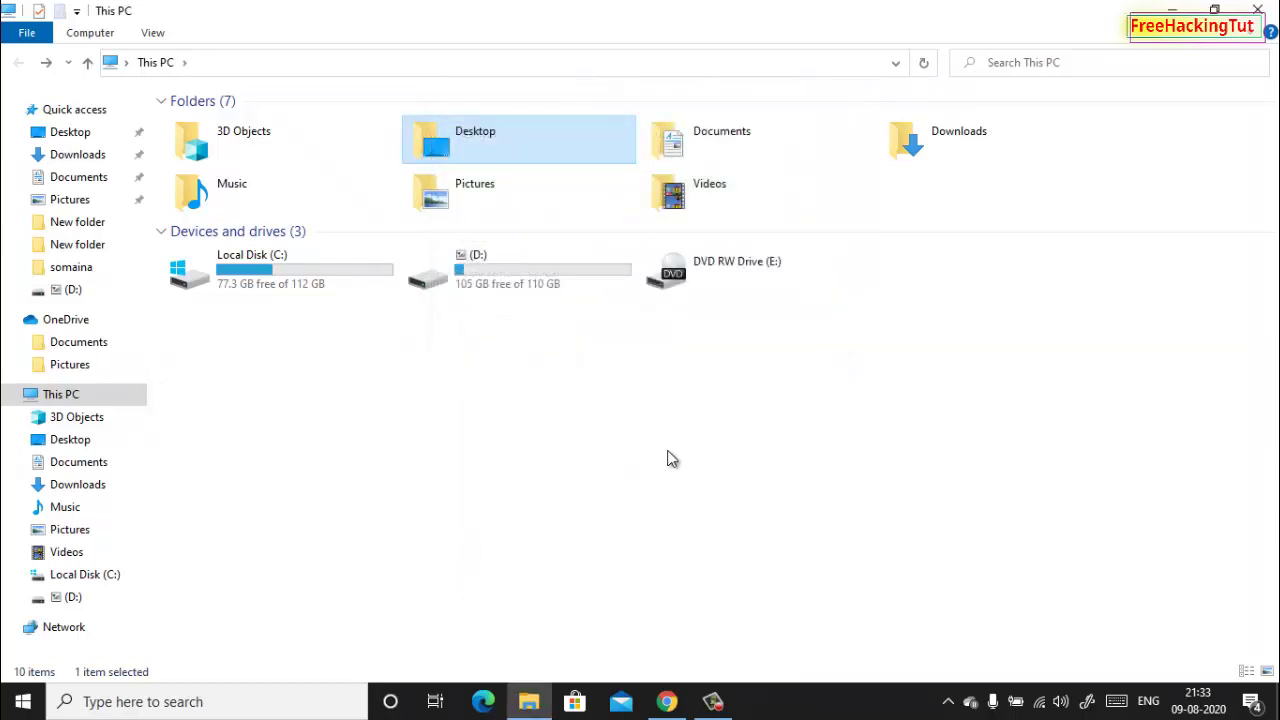
{"action": "left_click", "coordinate": [546, 275]}
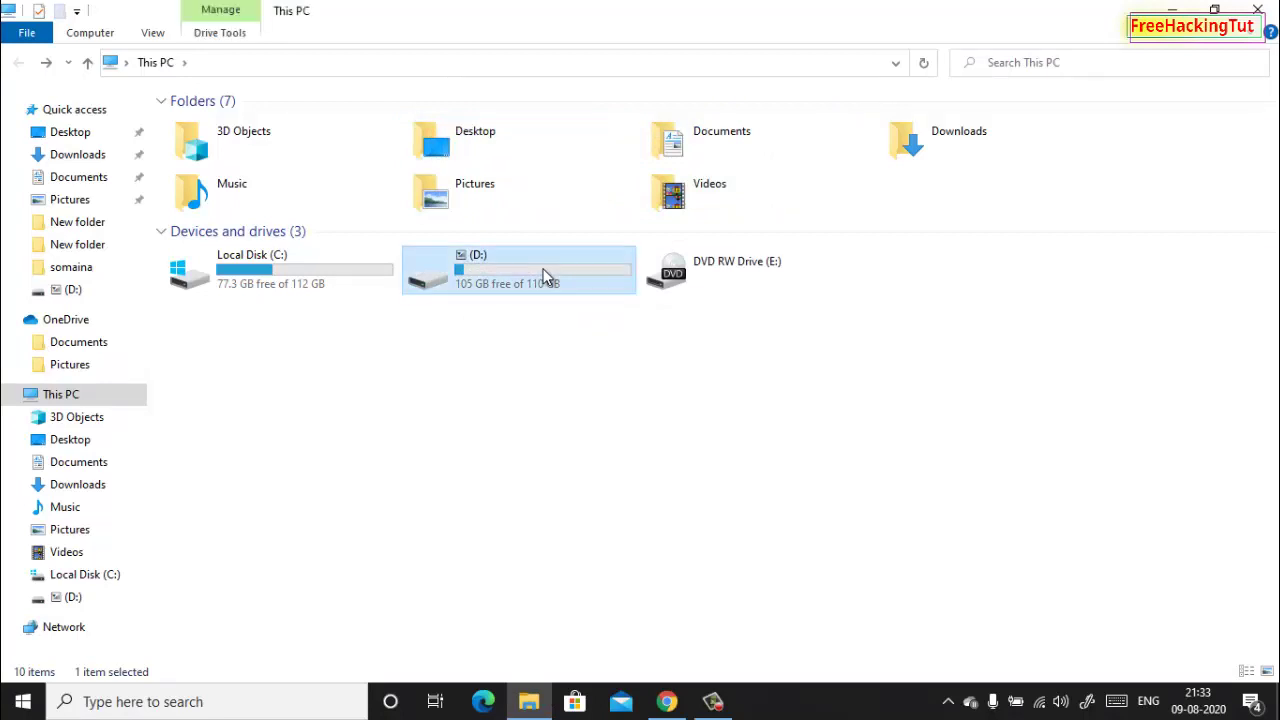
{"action": "double_click", "coordinate": [546, 275]}
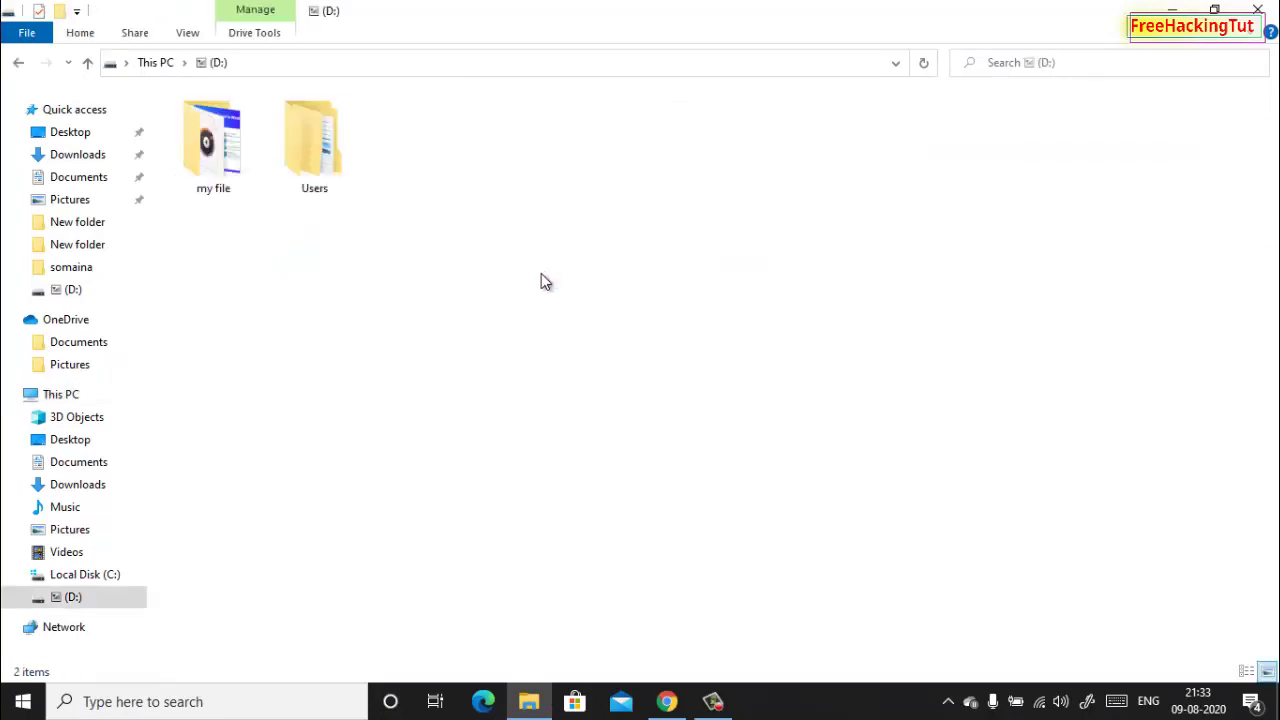
{"action": "double_click", "coordinate": [320, 165]}
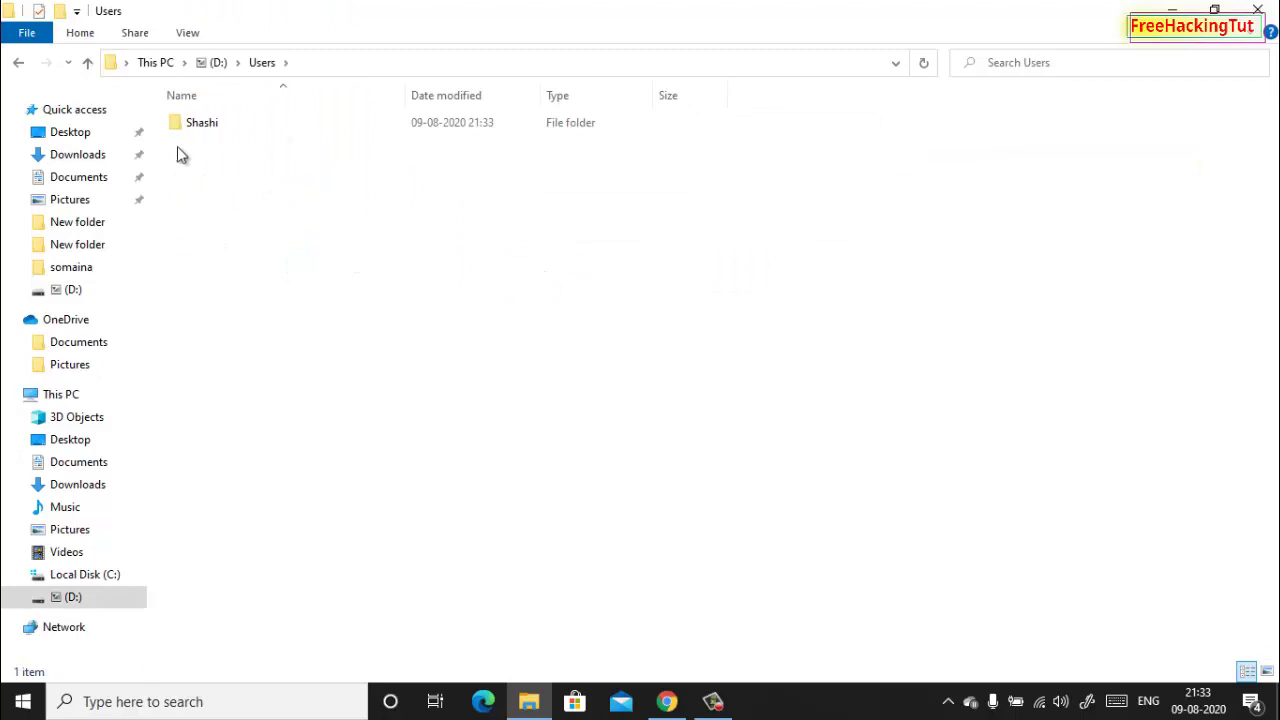
{"action": "double_click", "coordinate": [205, 130]}
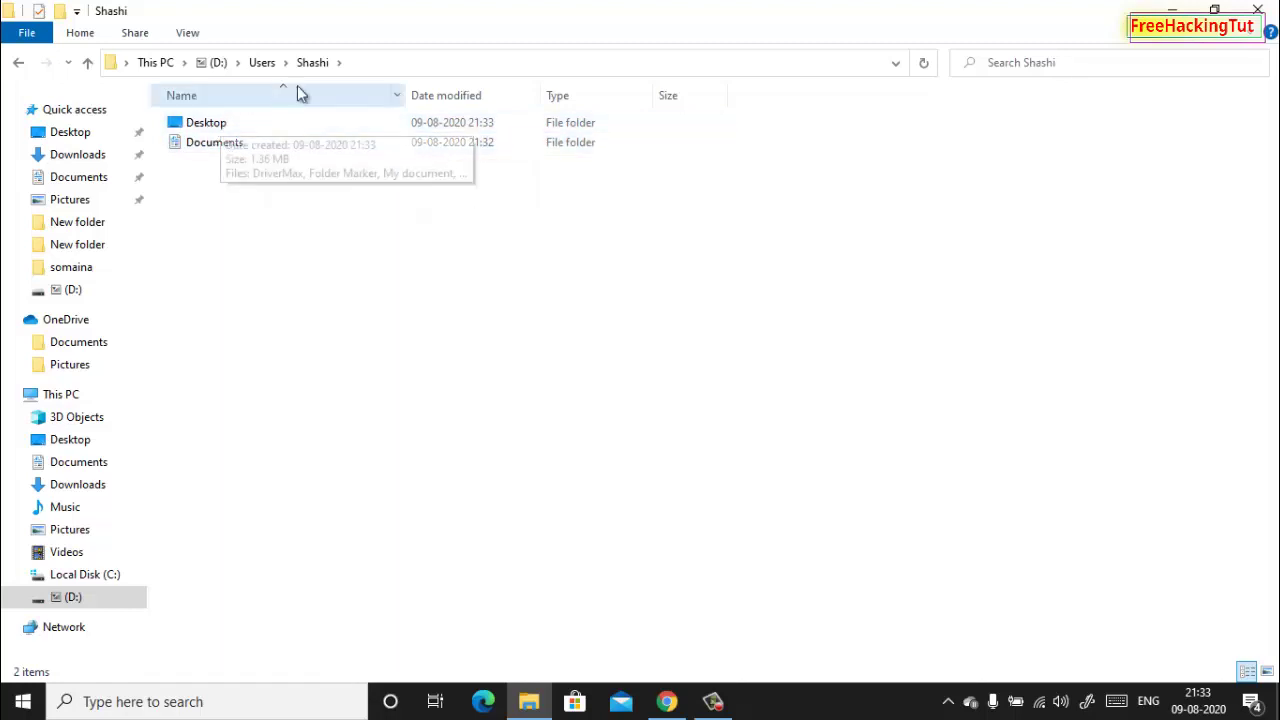
{"action": "double_click", "coordinate": [212, 130]}
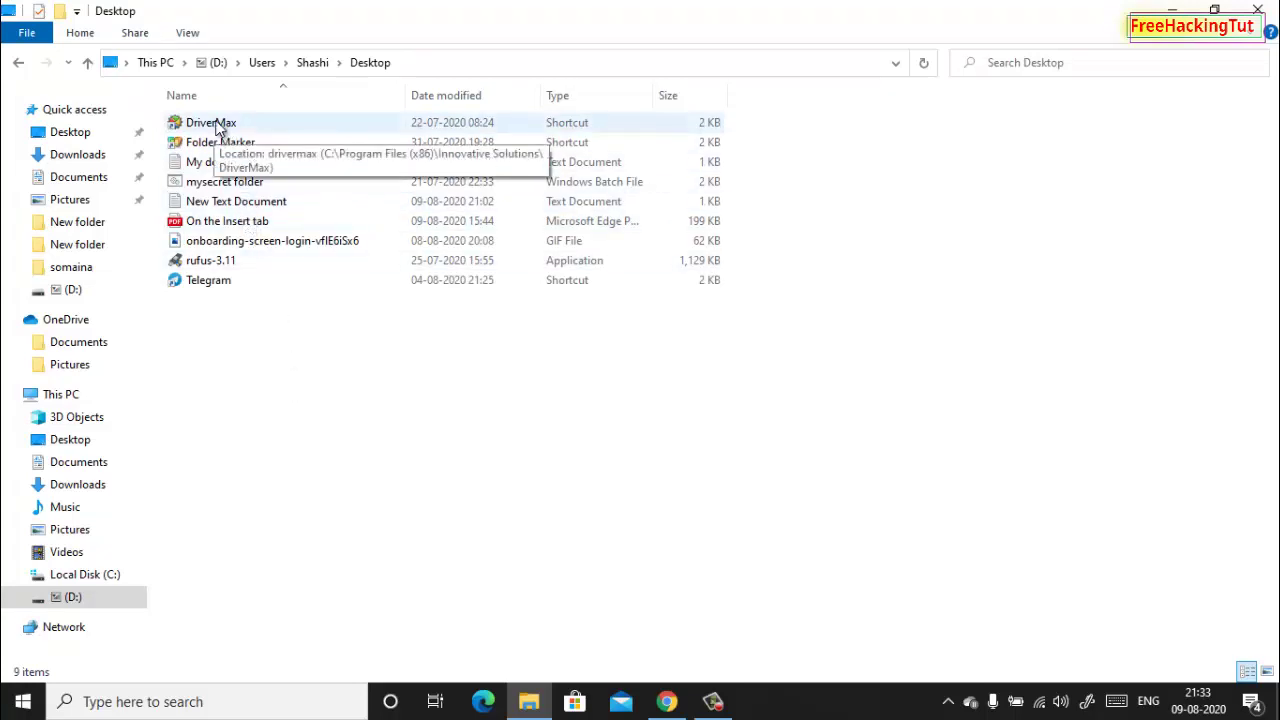
{"action": "left_click", "coordinate": [19, 64]}
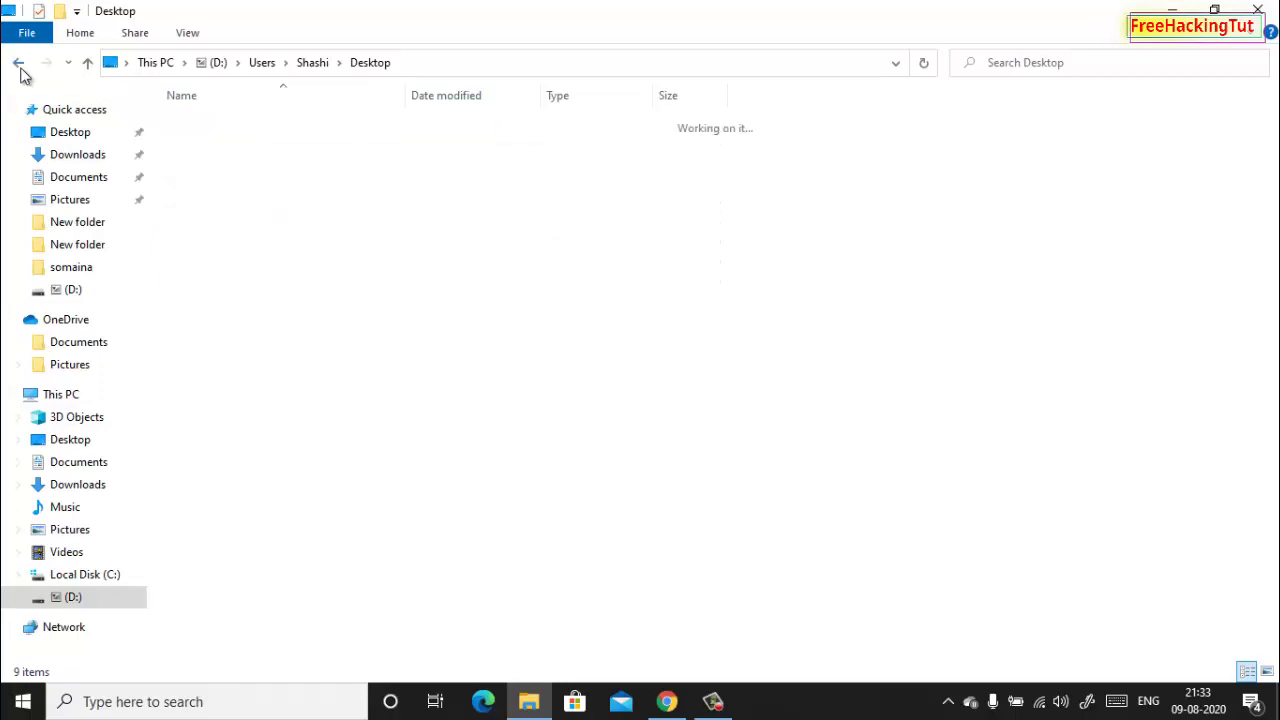
{"action": "left_click", "coordinate": [19, 64]}
{"action": "left_click", "coordinate": [19, 64]}
{"action": "left_click", "coordinate": [19, 64]}
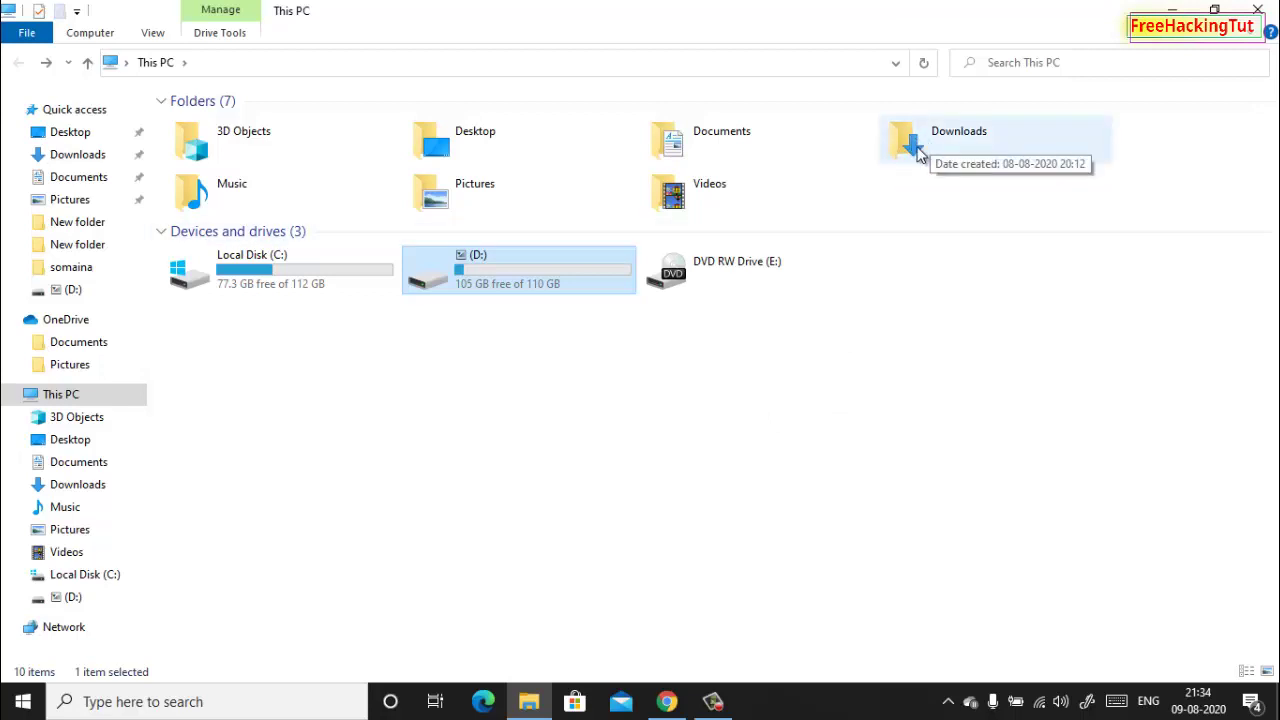
Repoint the Downloads folder from C to D under D:\Users, creating it and moving its 31 items
{"action": "left_click", "coordinate": [915, 148]}
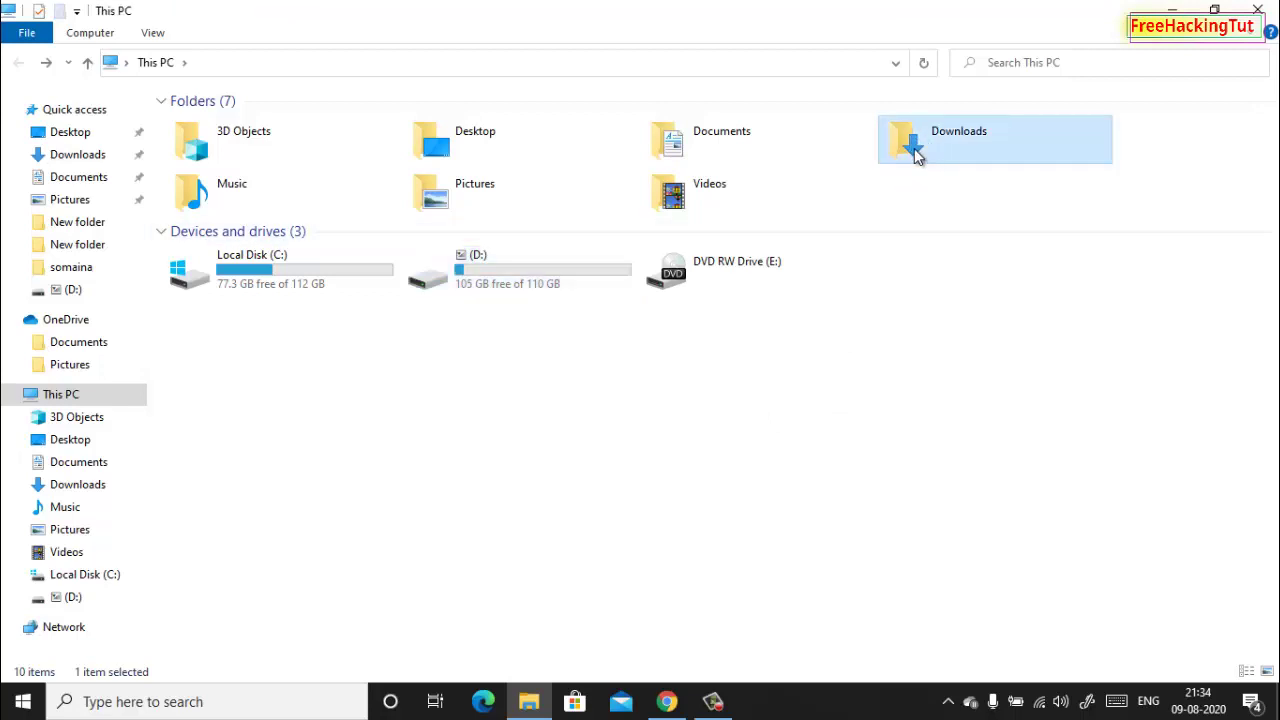
{"action": "right_click", "coordinate": [914, 148]}
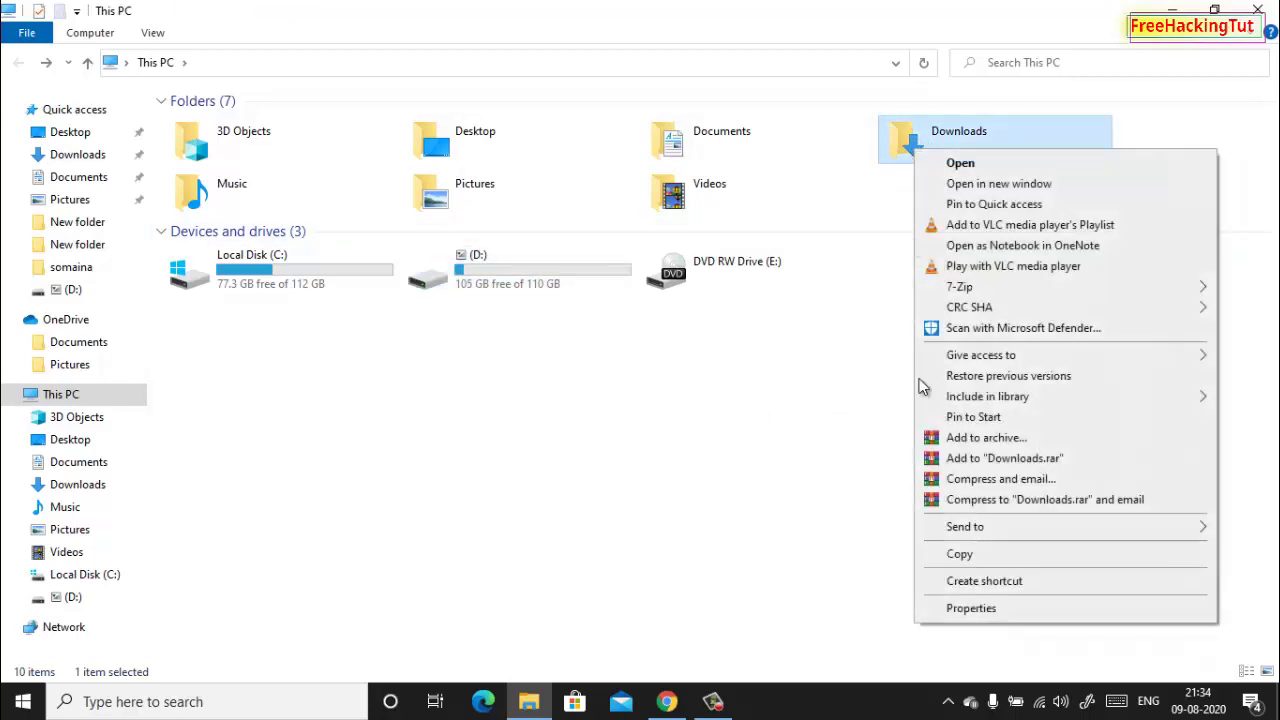
{"action": "left_click", "coordinate": [969, 608]}
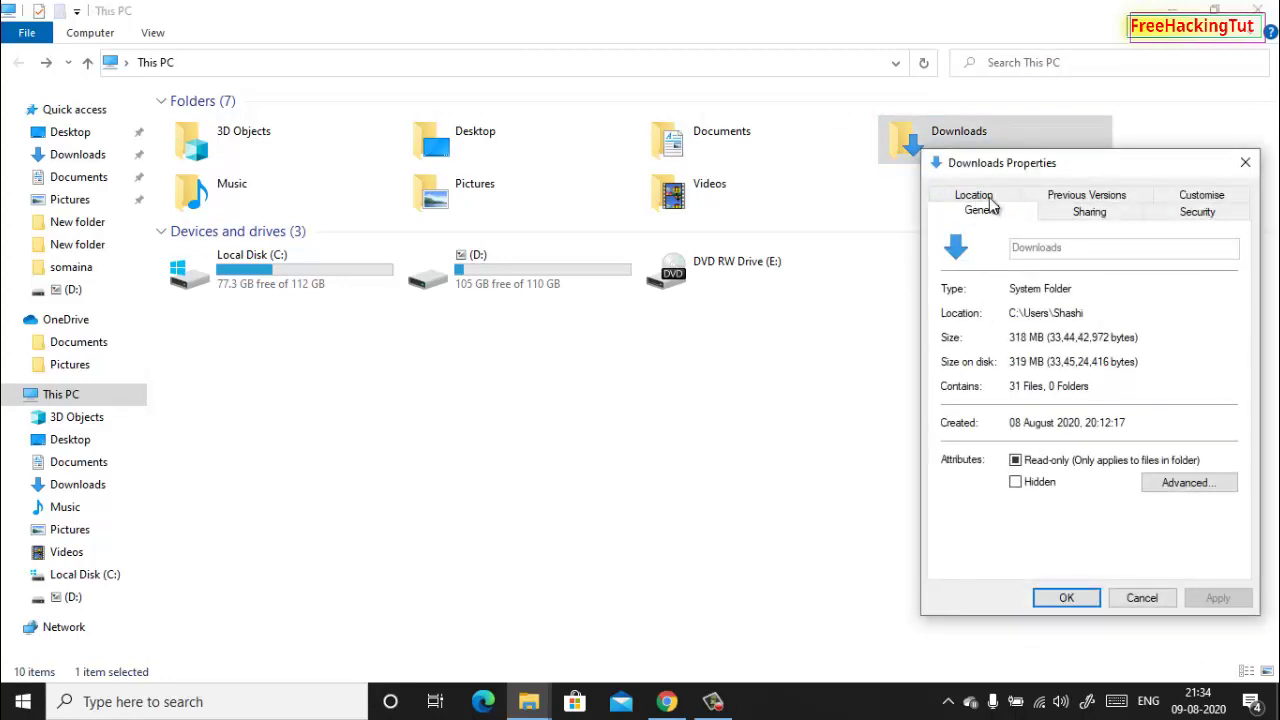
{"action": "left_click", "coordinate": [986, 200]}
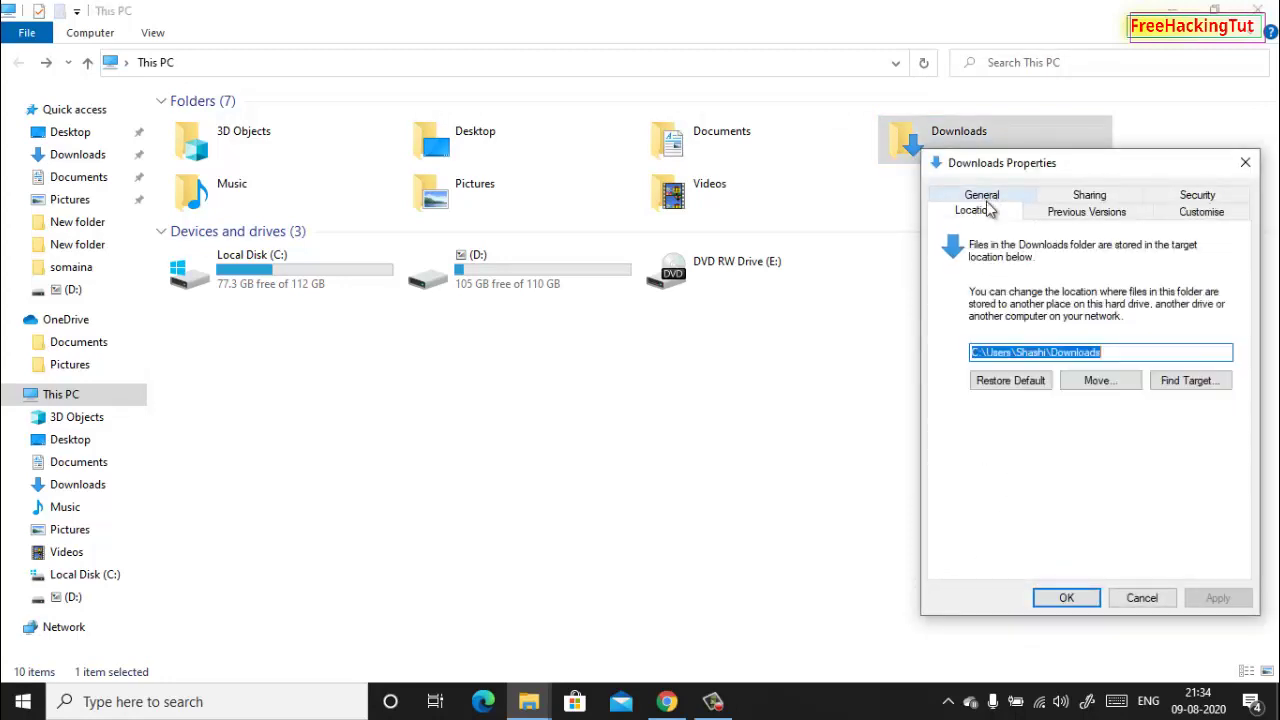
{"action": "left_click", "coordinate": [979, 350]}
{"action": "key", "text": "BackSpace"}
{"action": "type", "text": "D"}
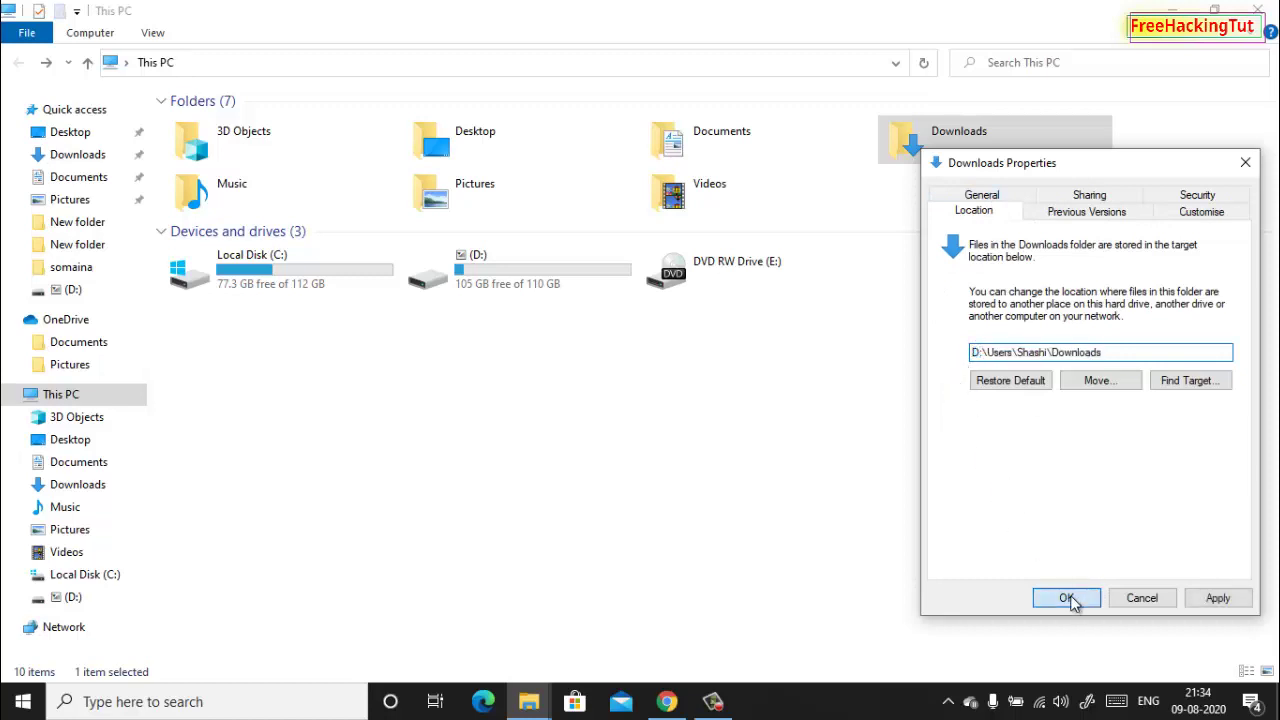
{"action": "left_click", "coordinate": [1068, 598]}
{"action": "left_click", "coordinate": [612, 371]}
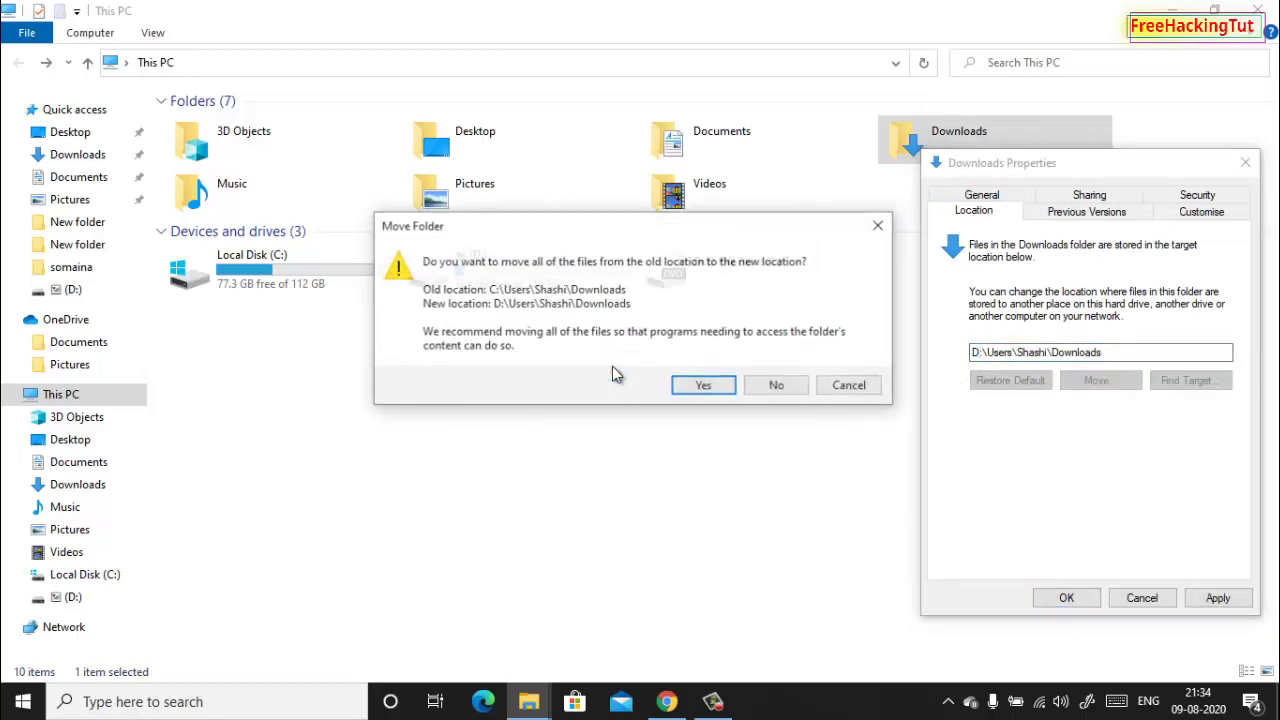
{"action": "left_click", "coordinate": [705, 387]}
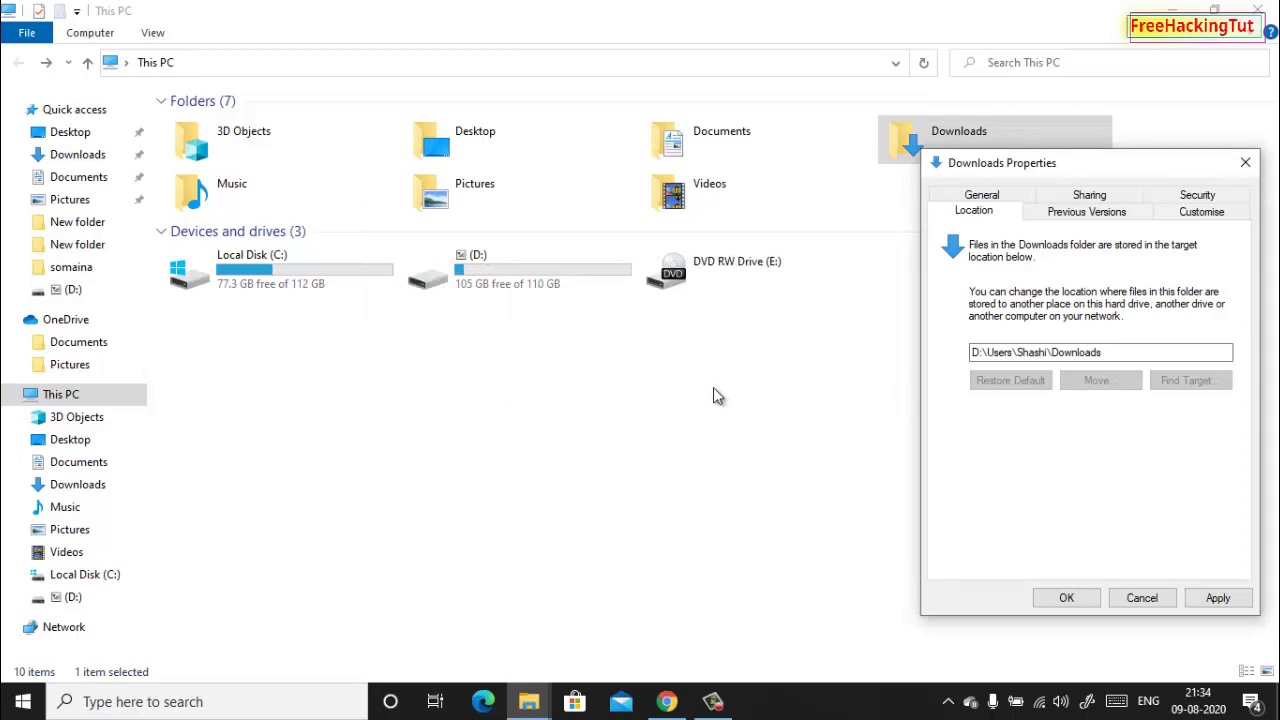
{"action": "left_click", "coordinate": [1200, 598]}
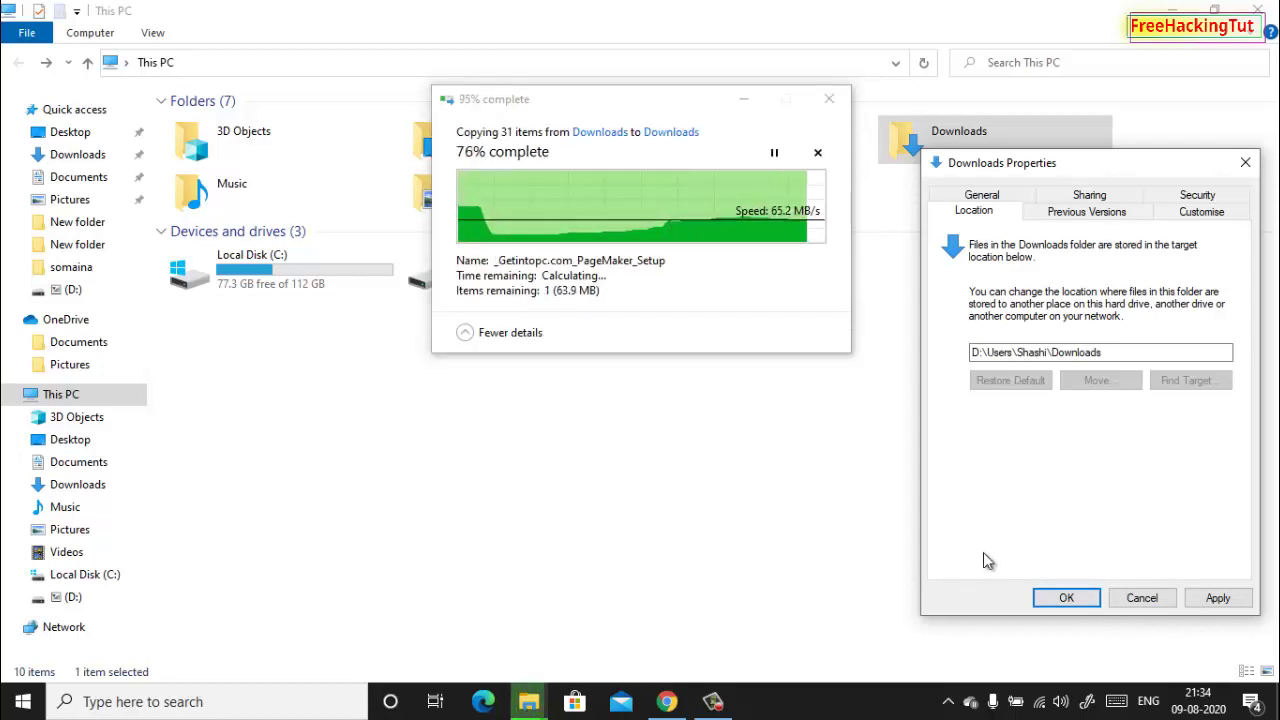
Refresh This PC, browse D: > Users > the user folder > Downloads to check the files, then close Explorer
{"action": "right_click", "coordinate": [760, 458]}
{"action": "left_click", "coordinate": [810, 533]}
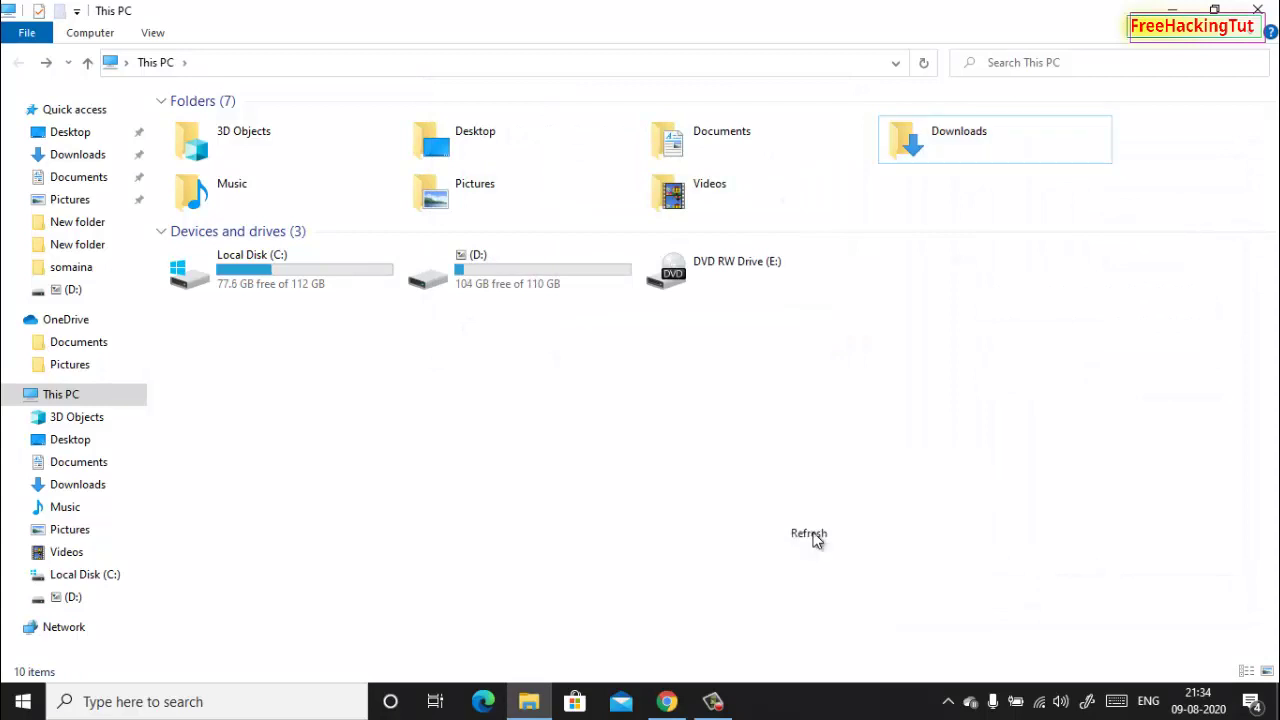
{"action": "double_click", "coordinate": [491, 280]}
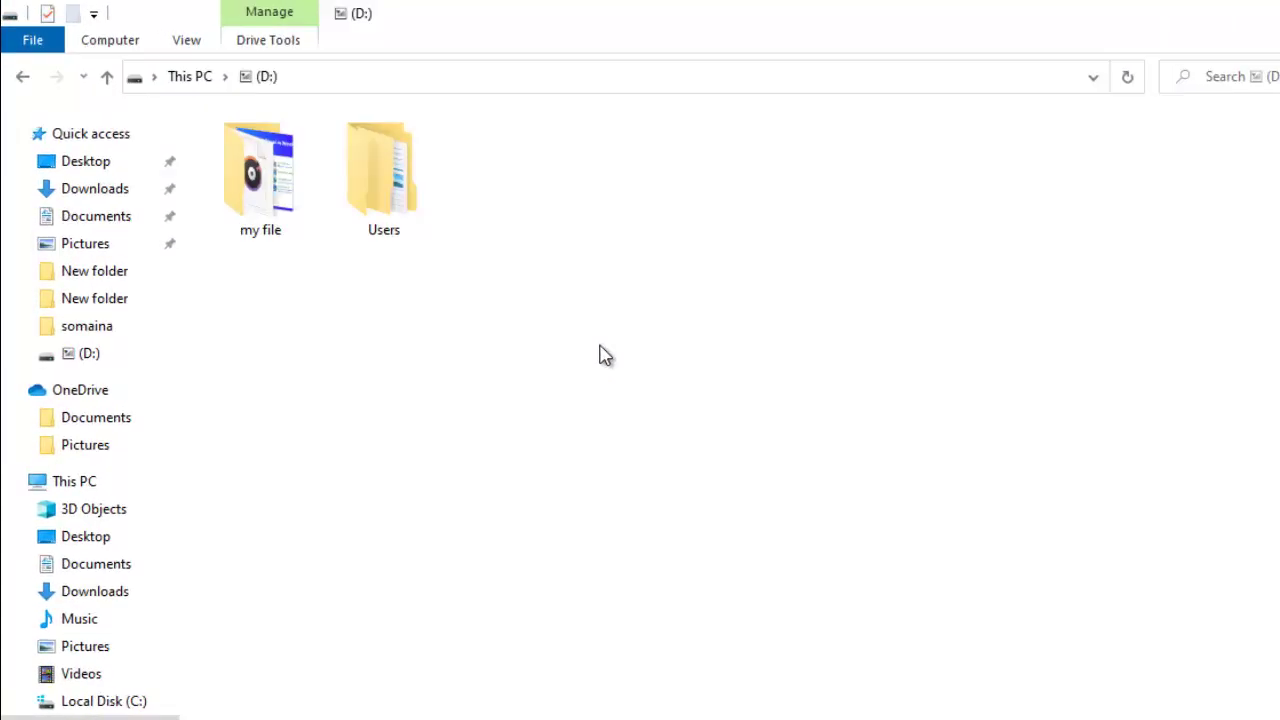
{"action": "double_click", "coordinate": [400, 197]}
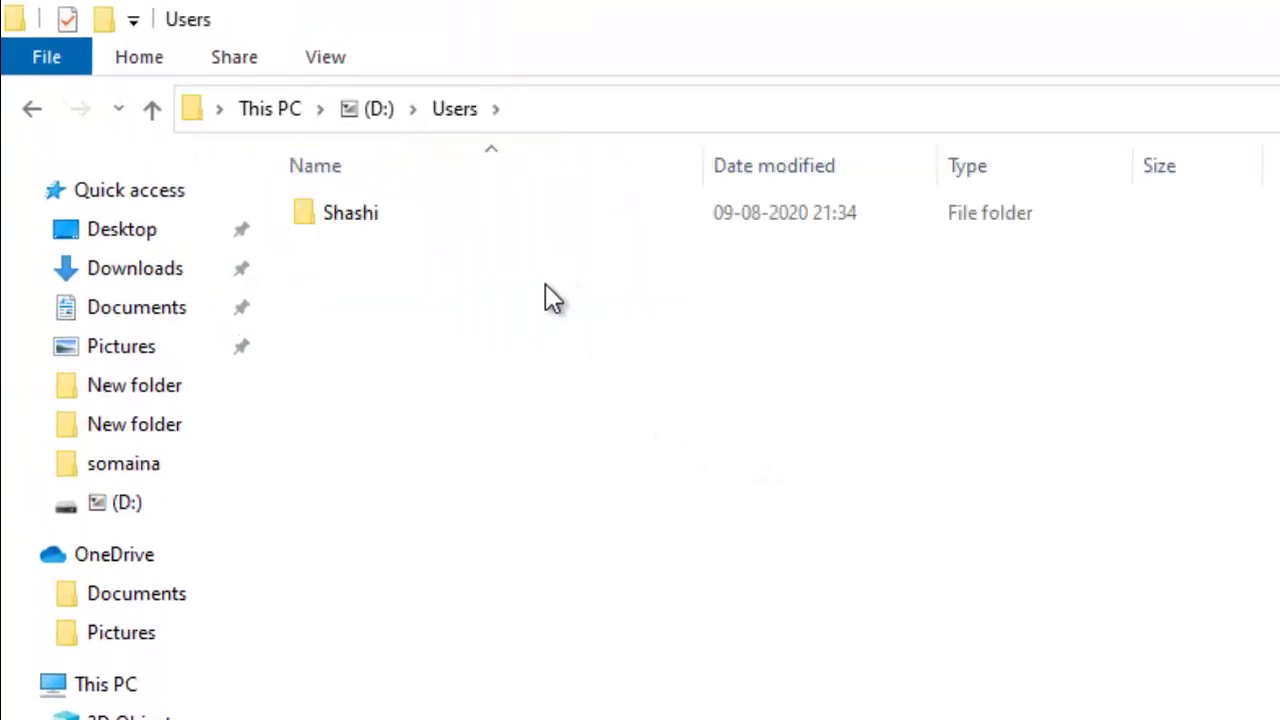
{"action": "double_click", "coordinate": [333, 218]}
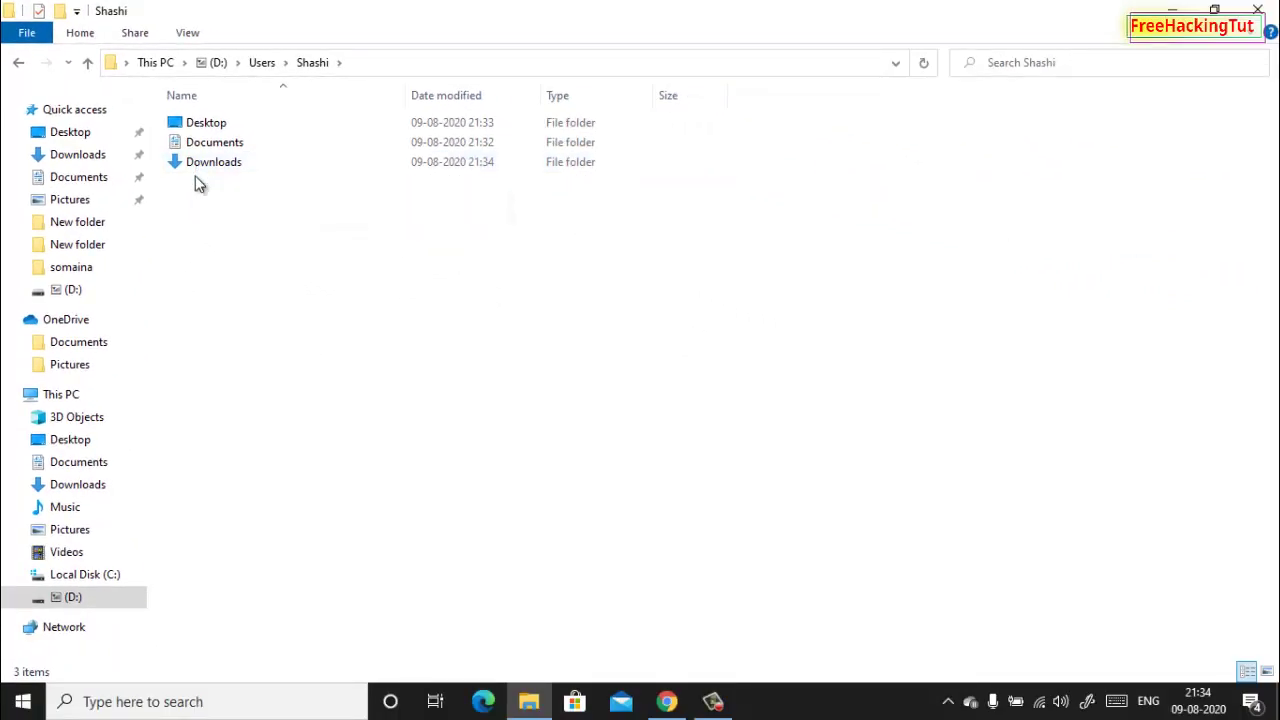
{"action": "double_click", "coordinate": [217, 166]}
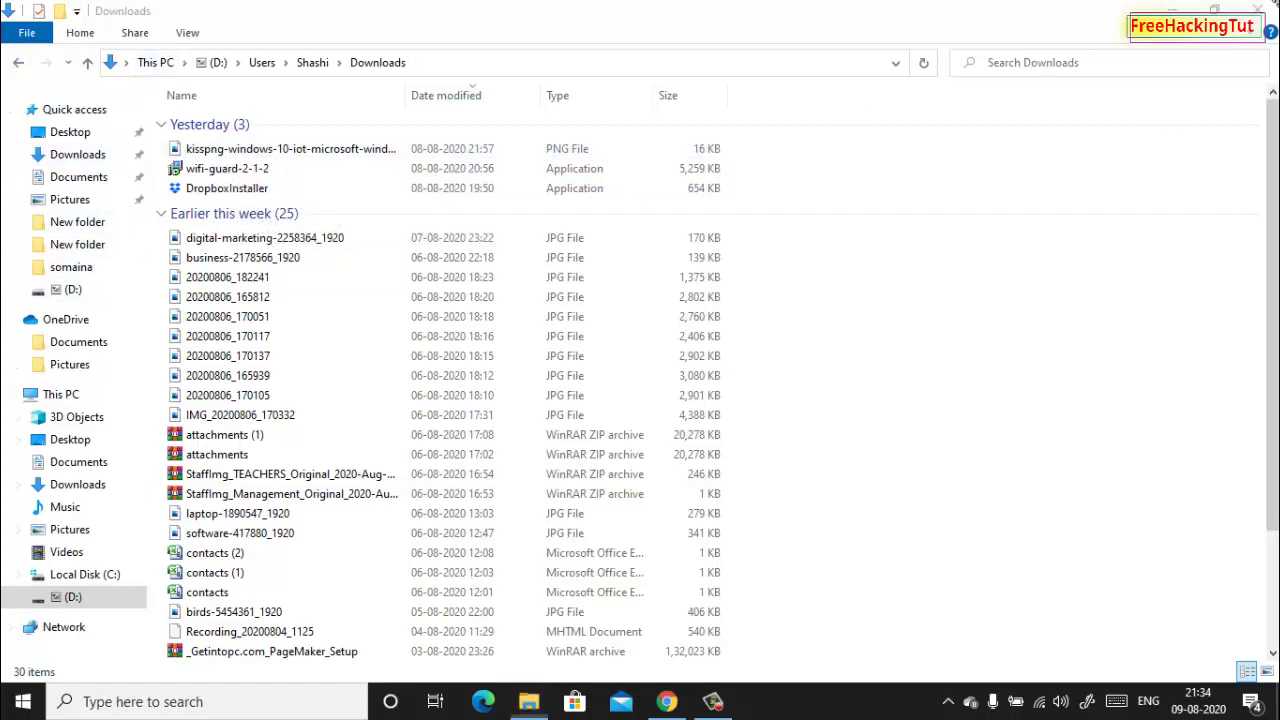
{"action": "left_click", "coordinate": [1257, 10]}
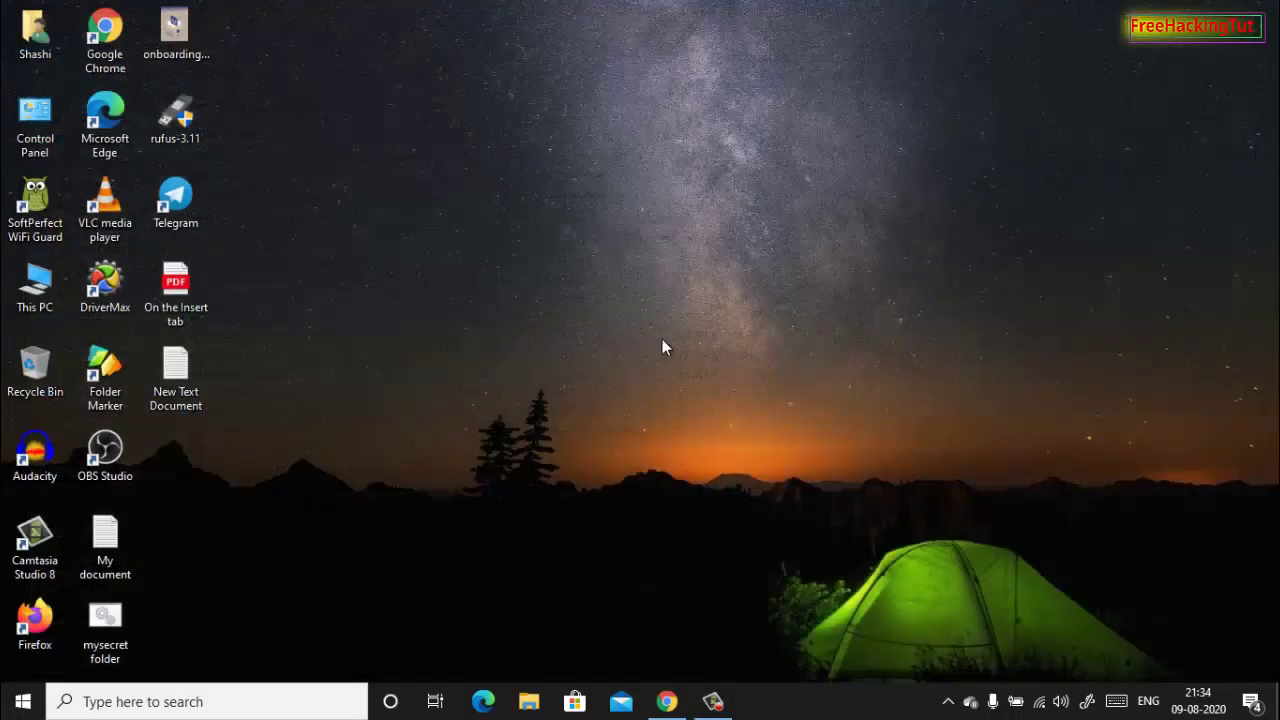
{"action": "double_click", "coordinate": [33, 40]}
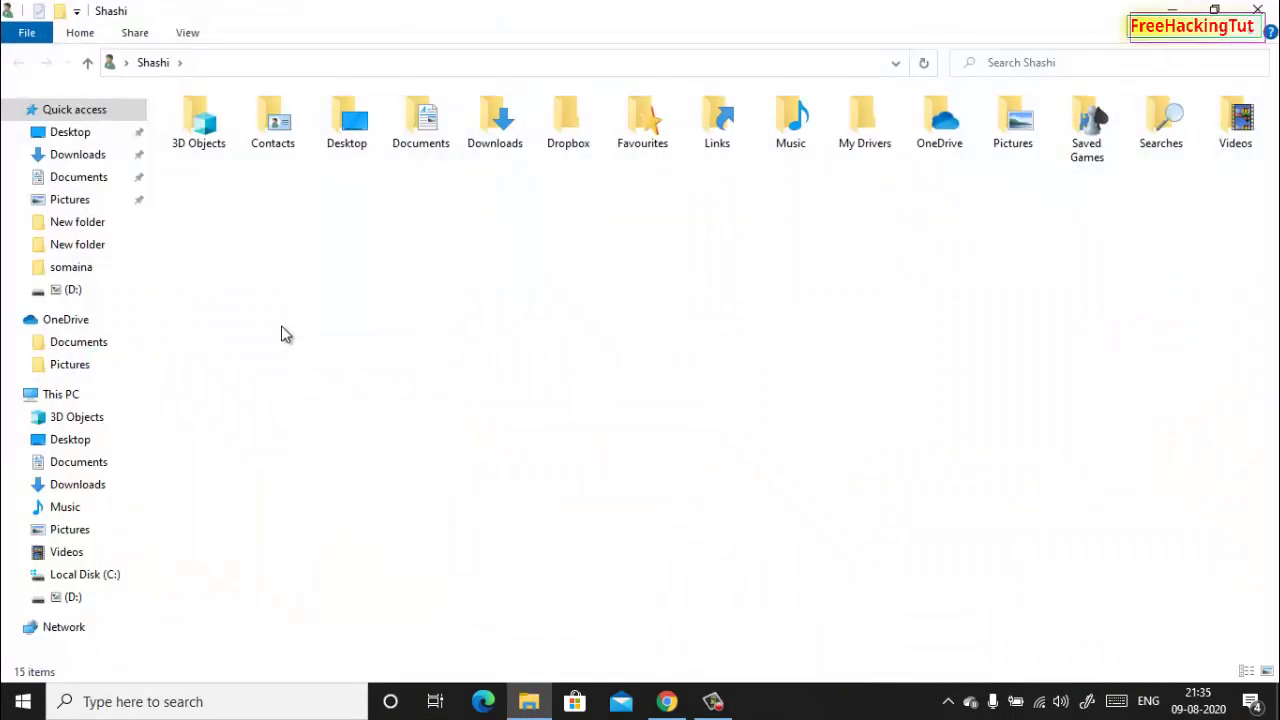
{"action": "double_click", "coordinate": [420, 130]}
{"action": "left_click", "coordinate": [20, 66]}
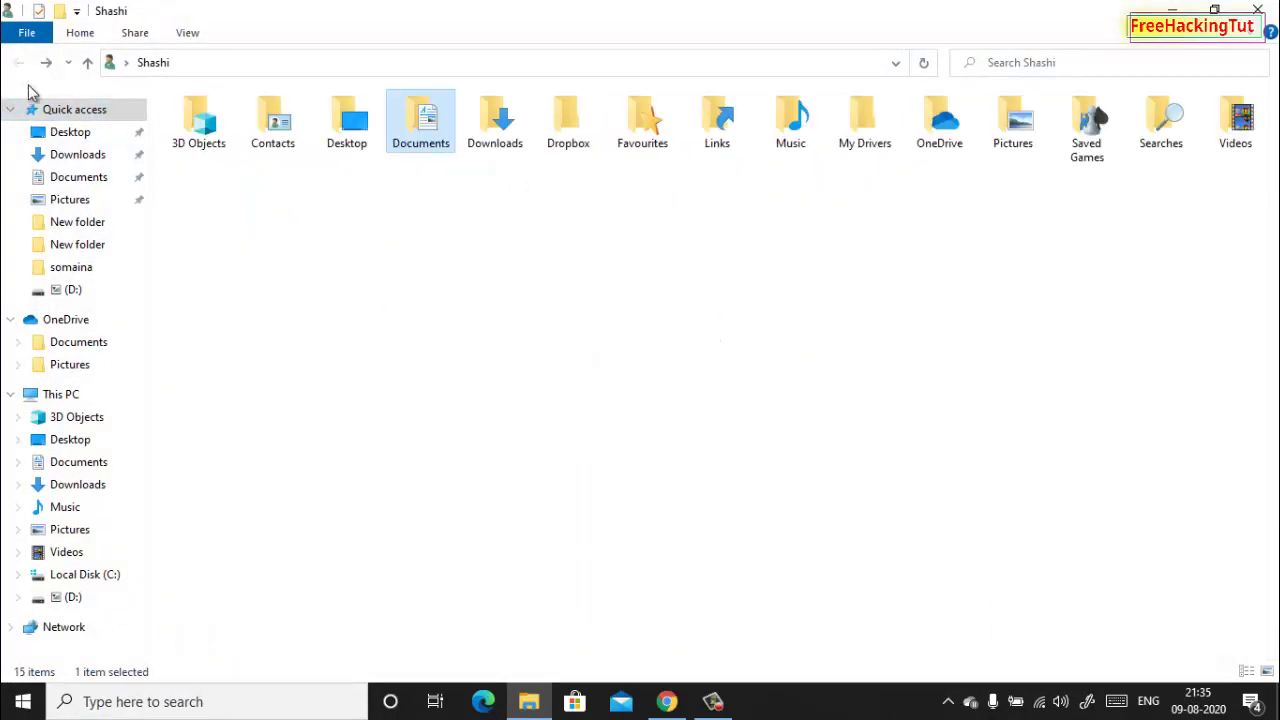
{"action": "double_click", "coordinate": [497, 135]}
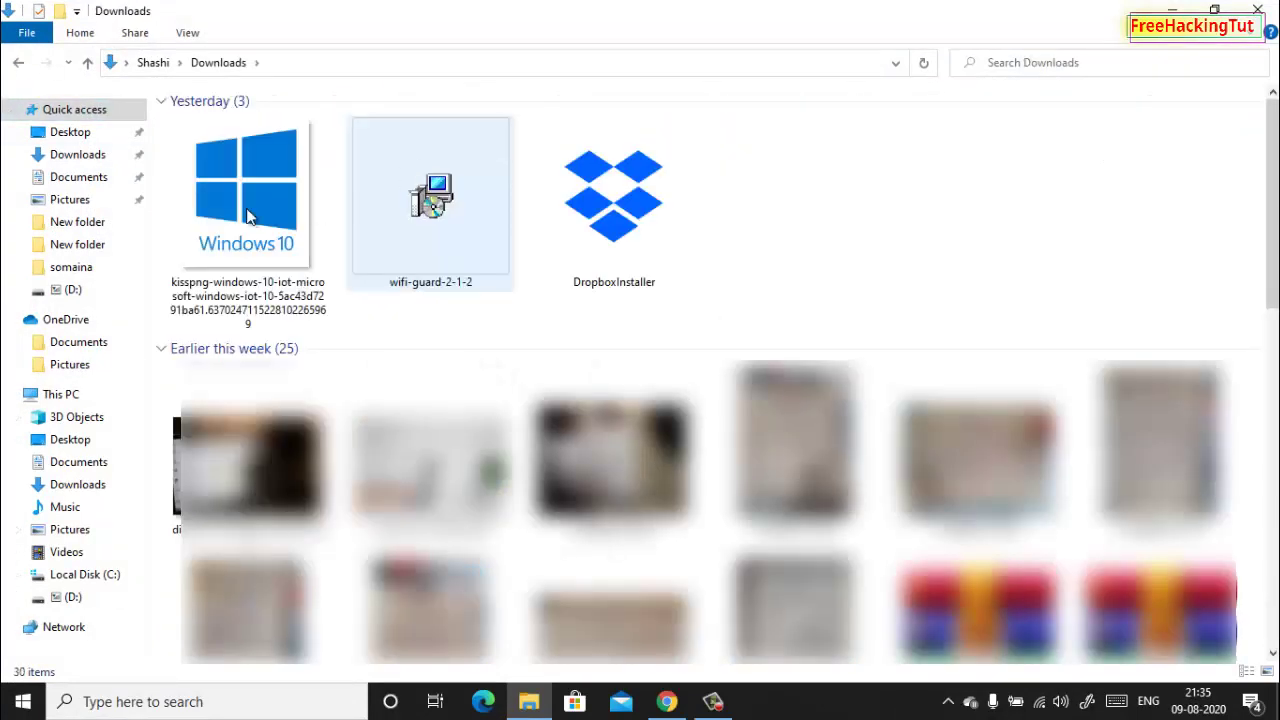
{"action": "left_click", "coordinate": [17, 62]}
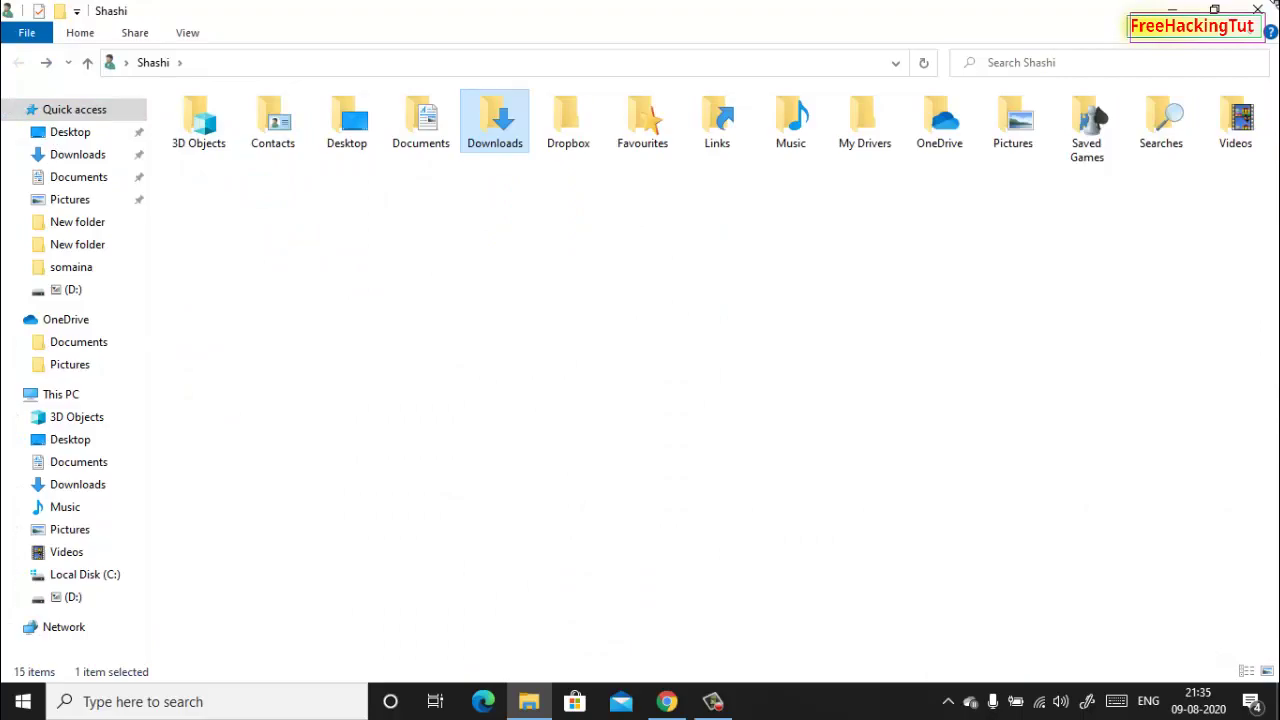
{"action": "left_click", "coordinate": [1257, 10]}
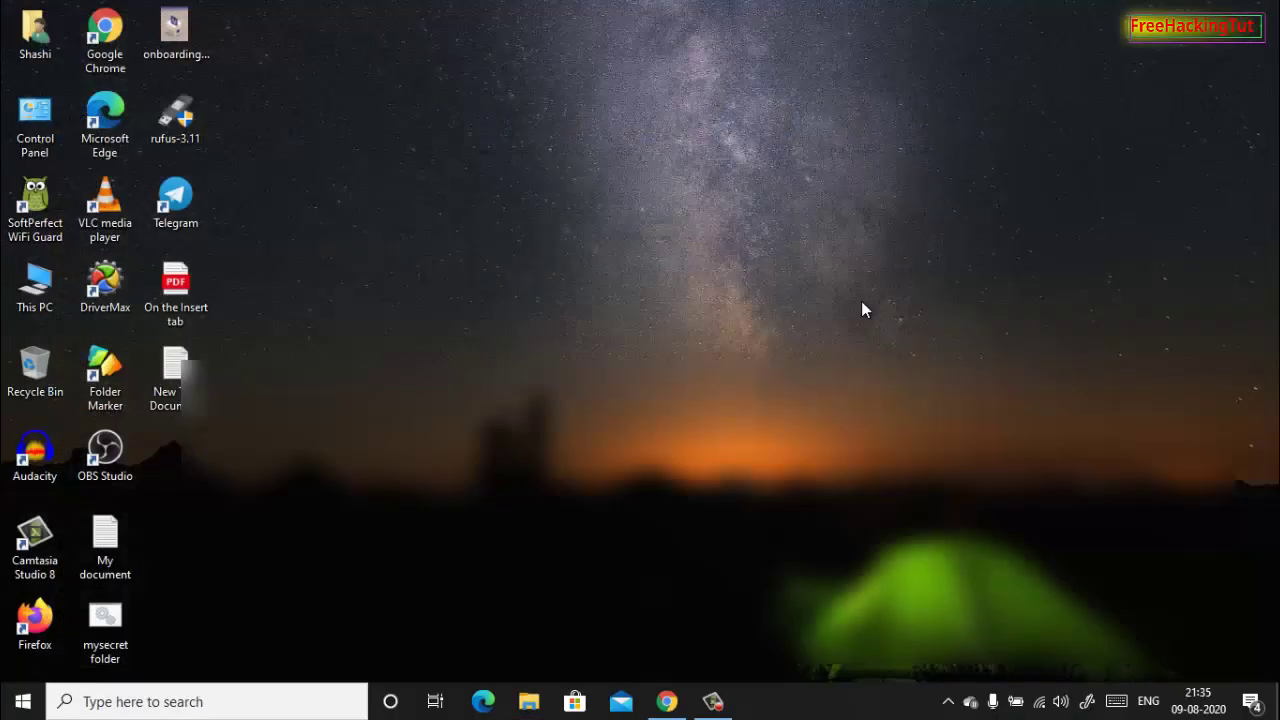